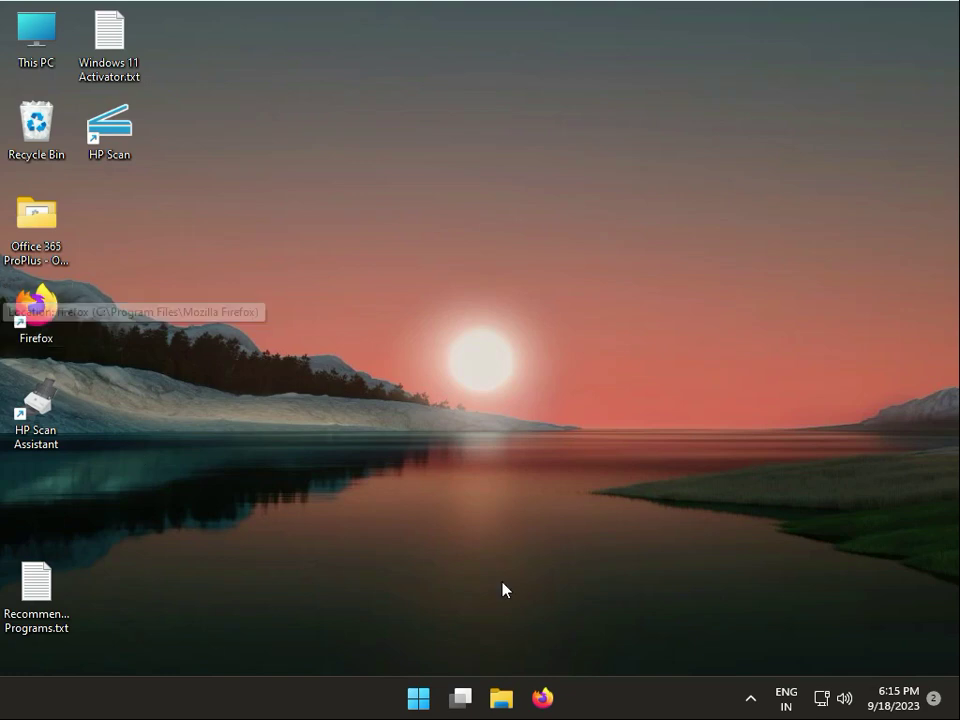
Run the Network and Internet troubleshooter from the system's other troubleshooters, and close it and Settings when it finishes
{"action": "left_click", "coordinate": [405, 705]}
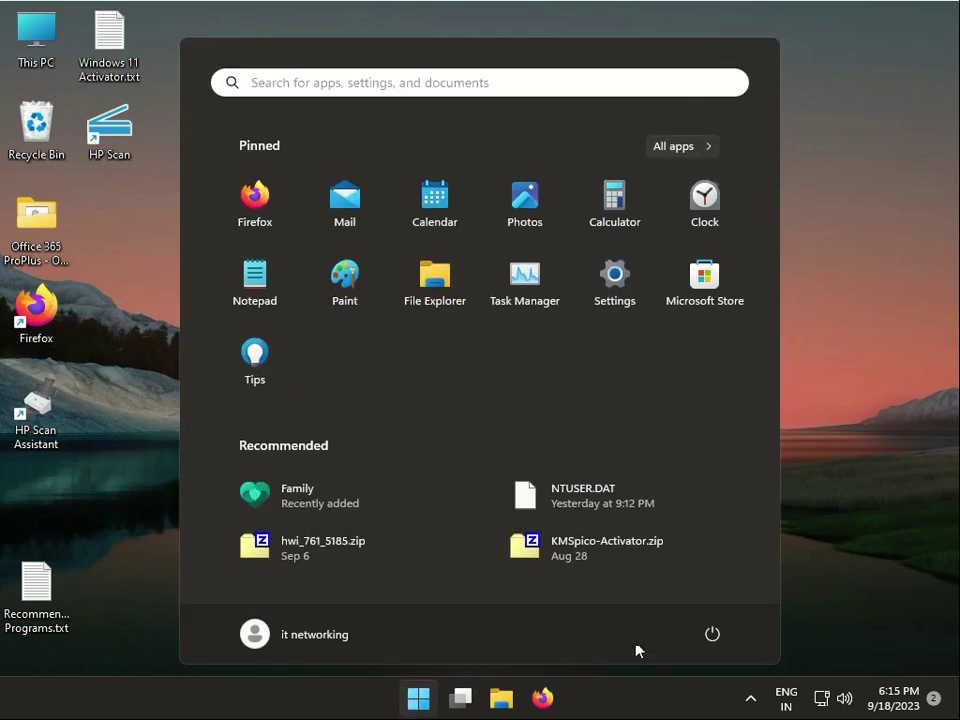
{"action": "left_click", "coordinate": [617, 293]}
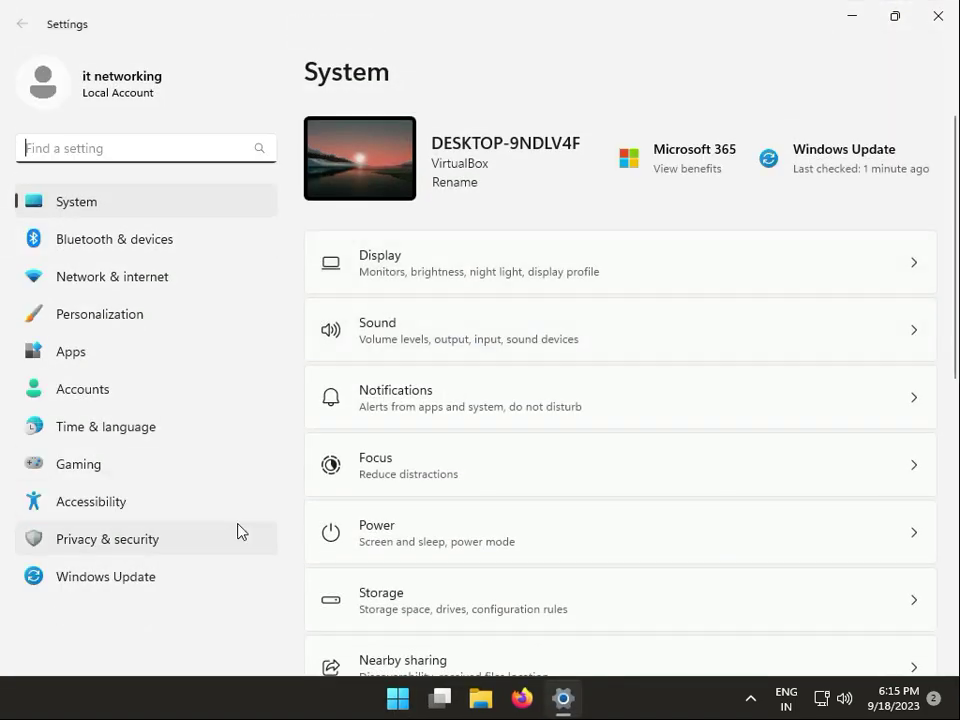
{"action": "scroll", "coordinate": [701, 536], "scroll_direction": "down", "scroll_amount": 4}
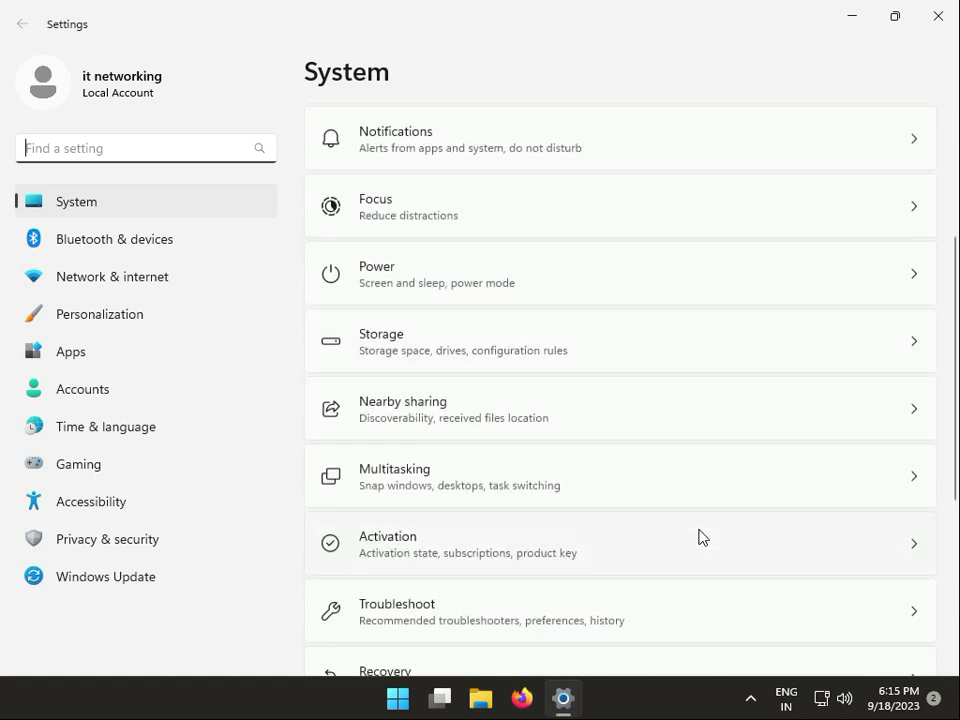
{"action": "left_click", "coordinate": [597, 538]}
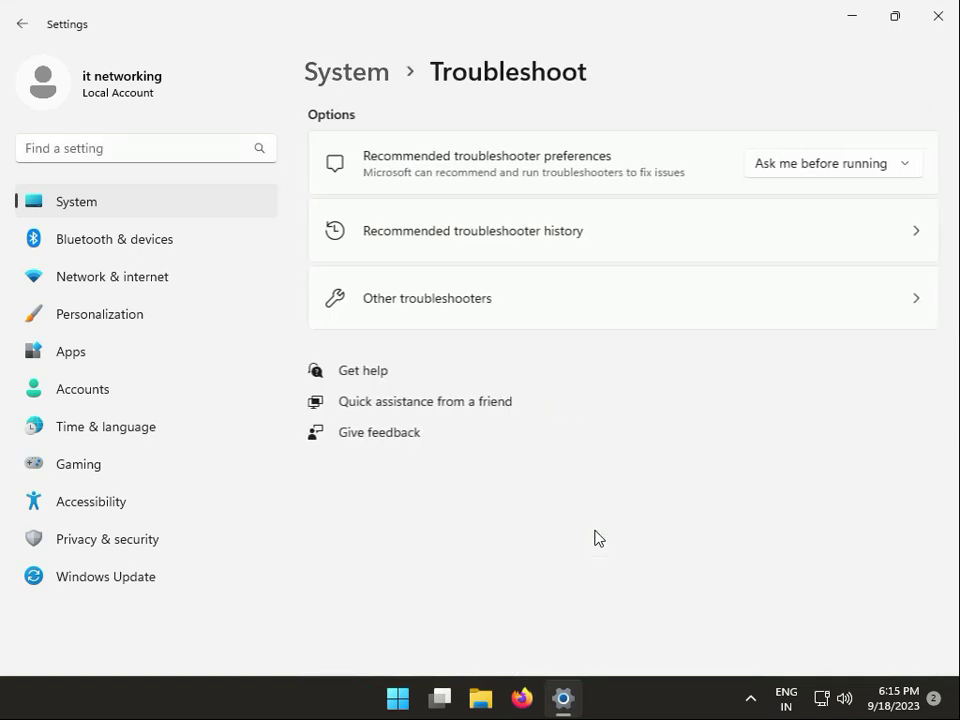
{"action": "left_click", "coordinate": [552, 315]}
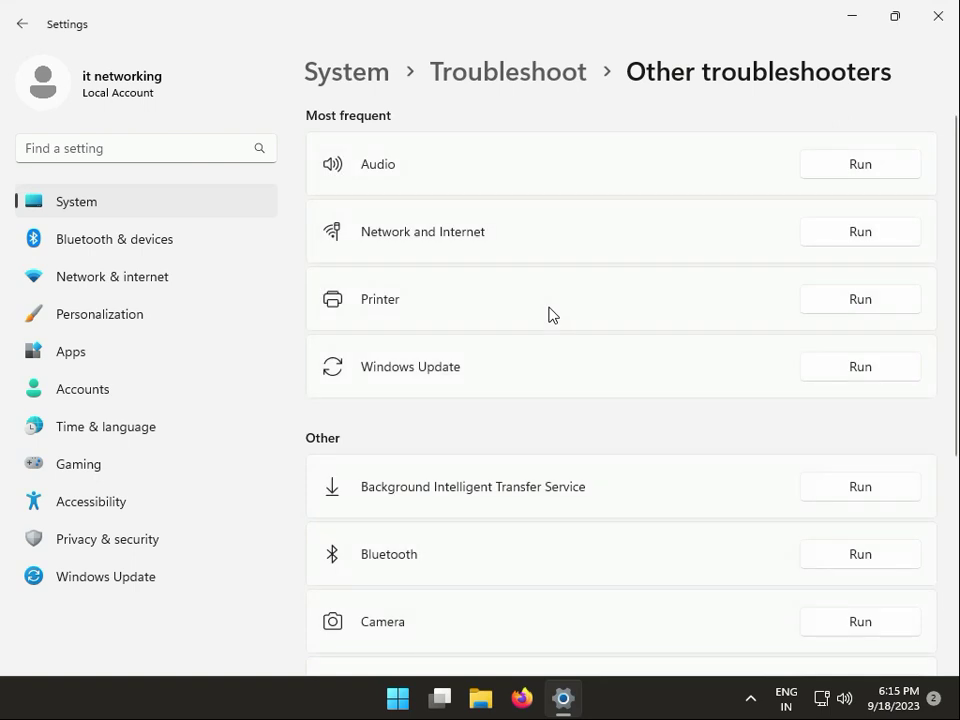
{"action": "left_click", "coordinate": [853, 240]}
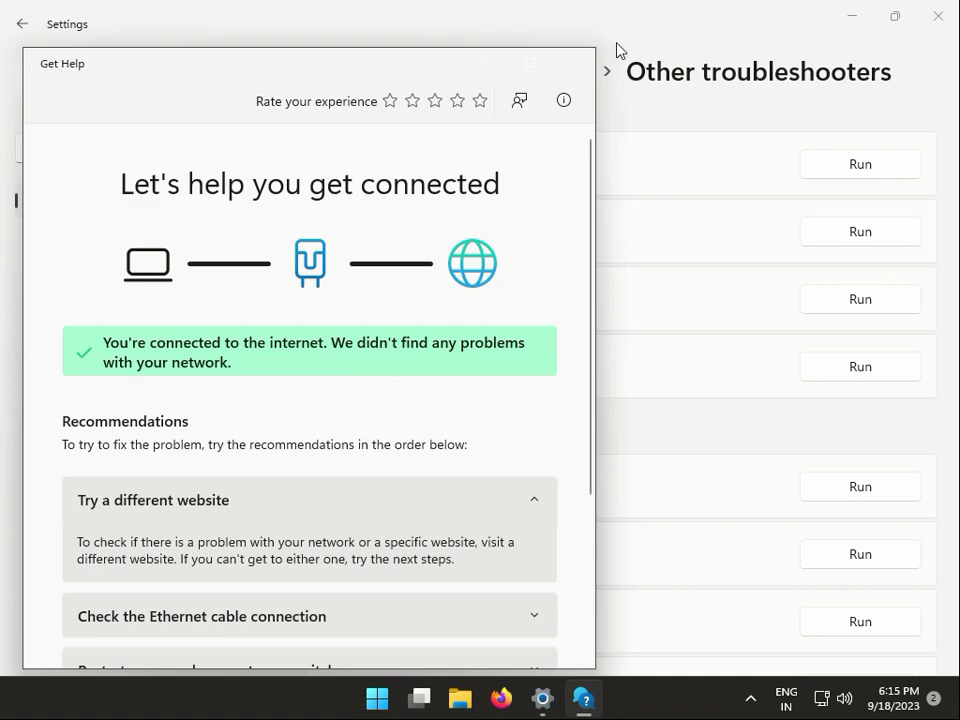
{"action": "left_click", "coordinate": [575, 65]}
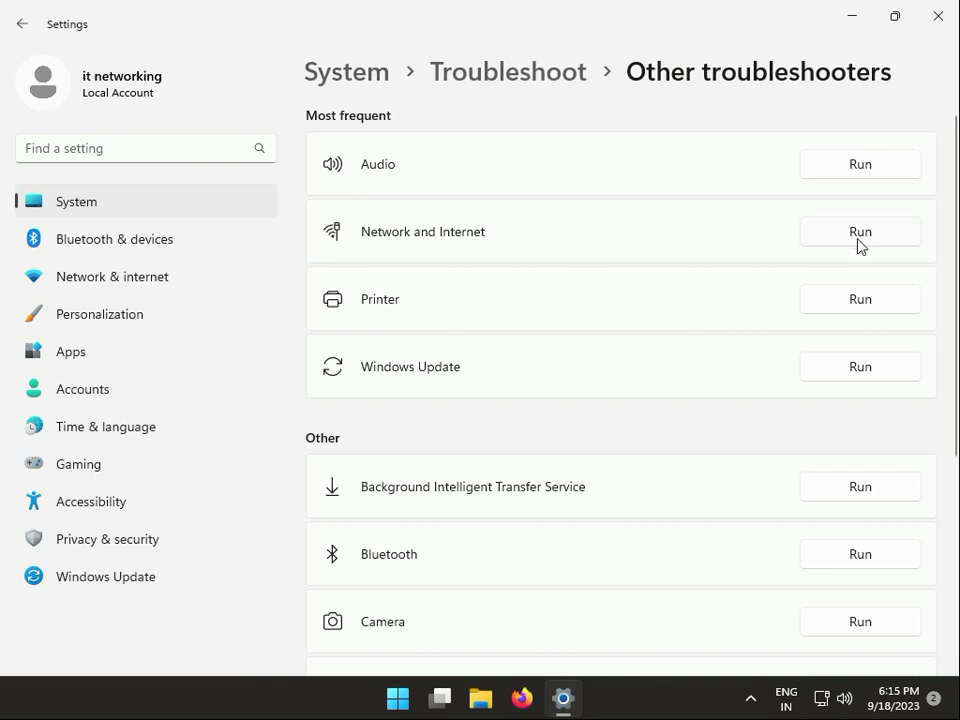
{"action": "left_click", "coordinate": [938, 17]}
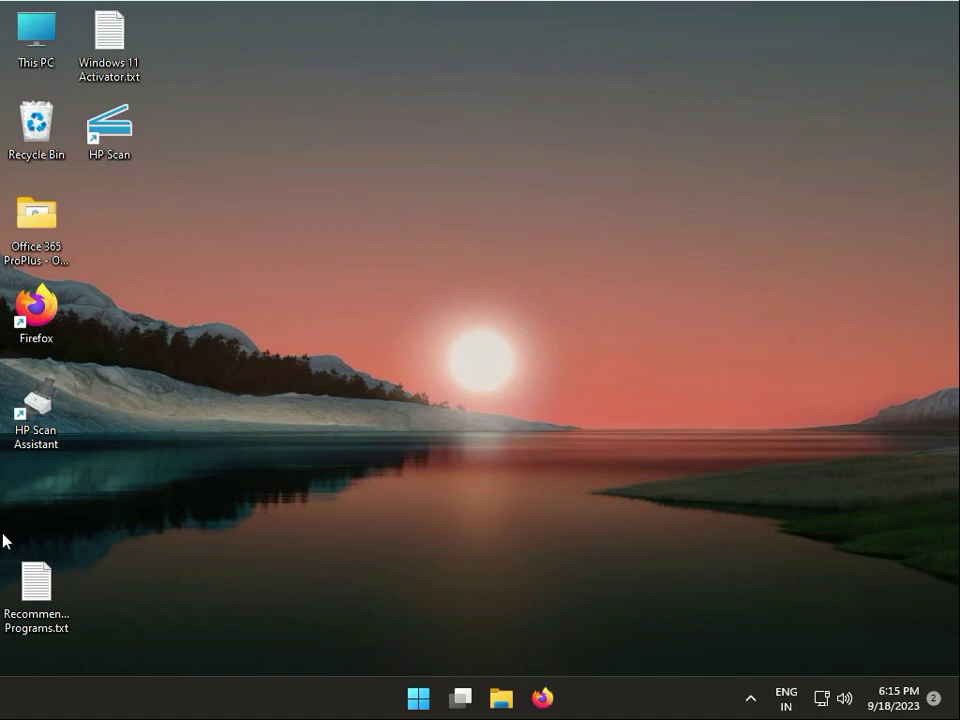
Turn off automatic detection of proxy settings in the network and internet settings, and close Settings
{"action": "left_click", "coordinate": [418, 698]}
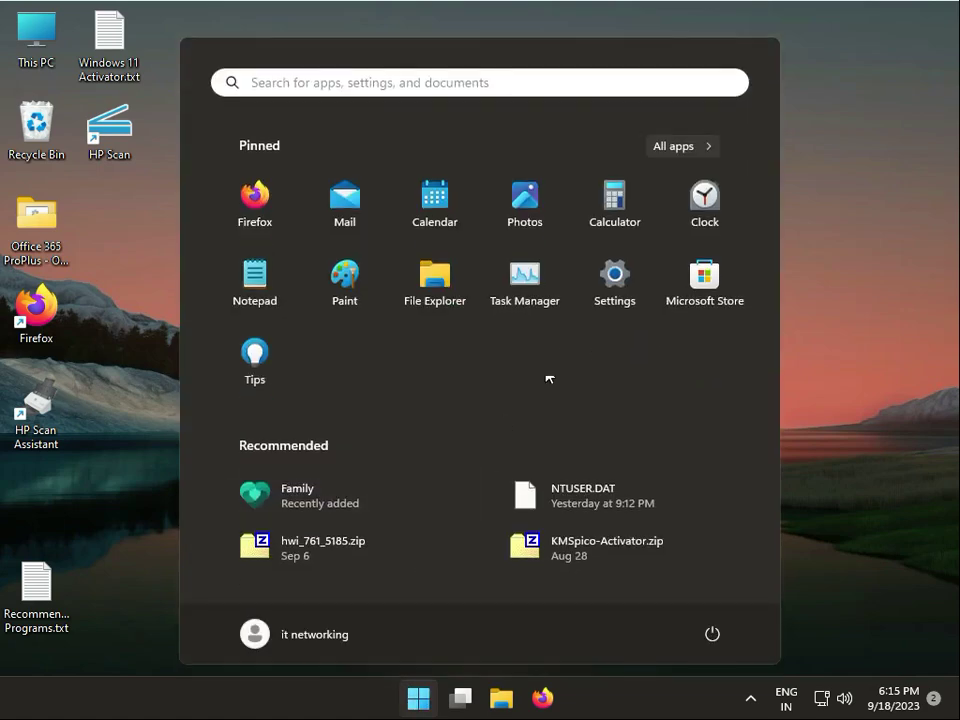
{"action": "left_click", "coordinate": [625, 282]}
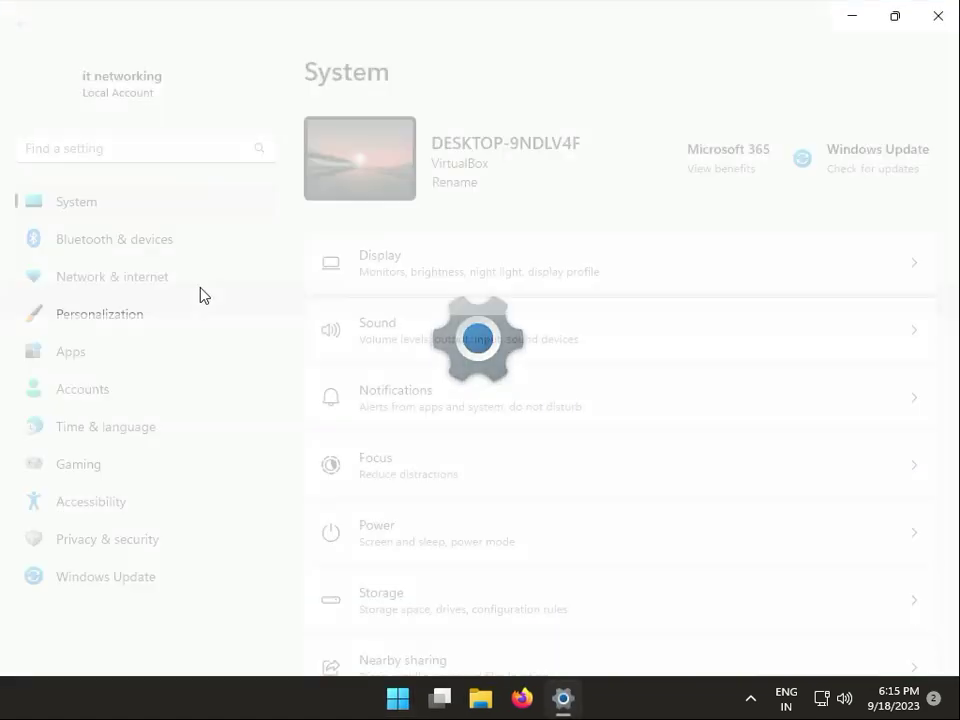
{"action": "left_click", "coordinate": [143, 288]}
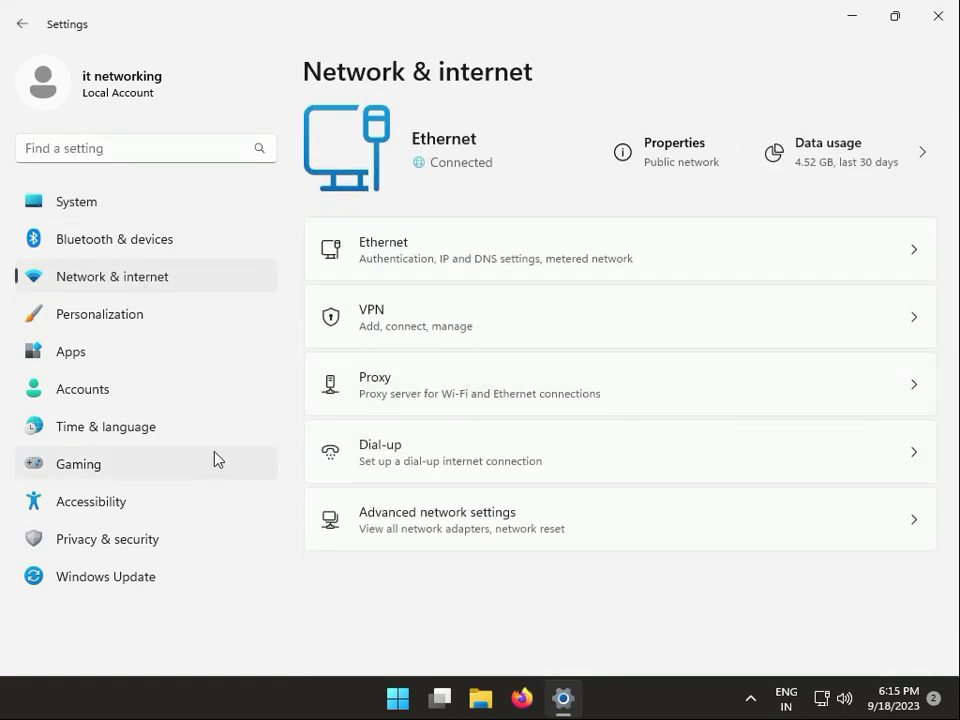
{"action": "left_click", "coordinate": [433, 390]}
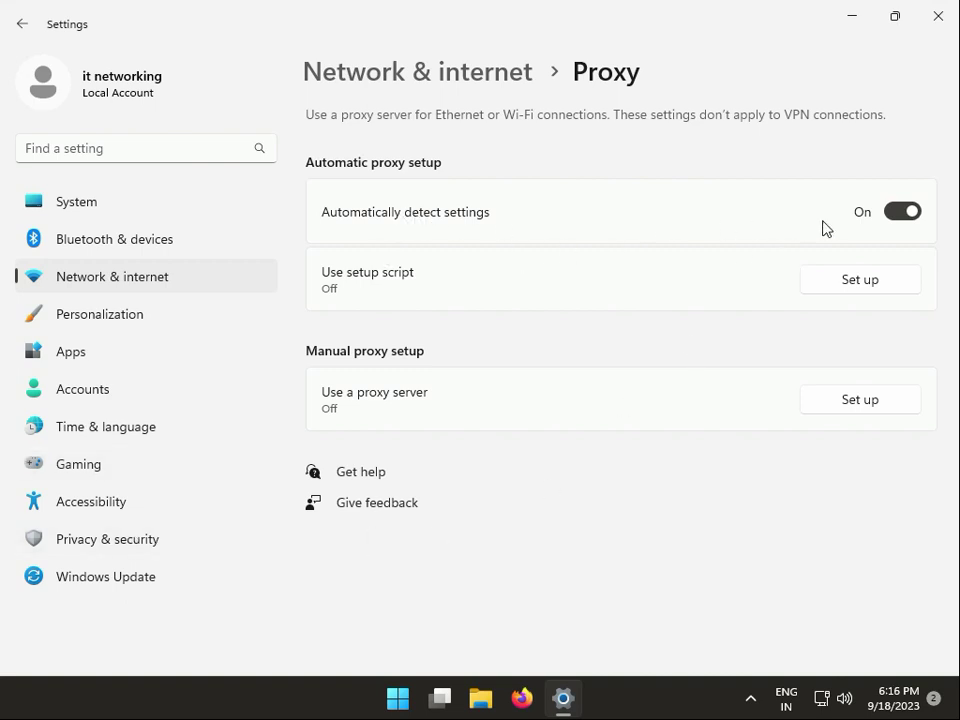
{"action": "left_click", "coordinate": [904, 213]}
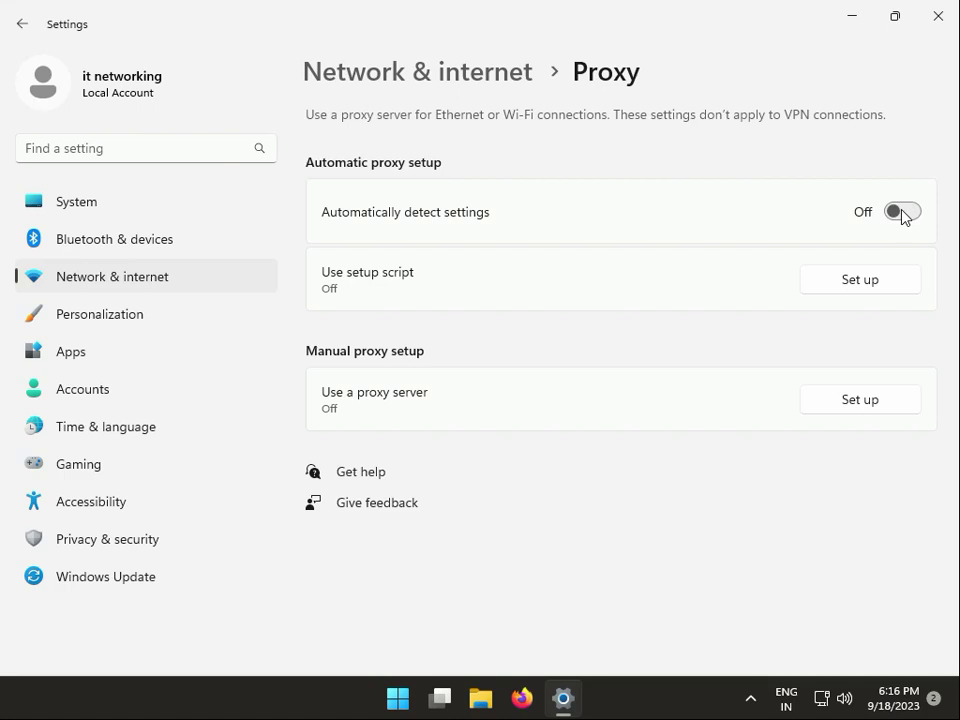
{"action": "left_click", "coordinate": [936, 15]}
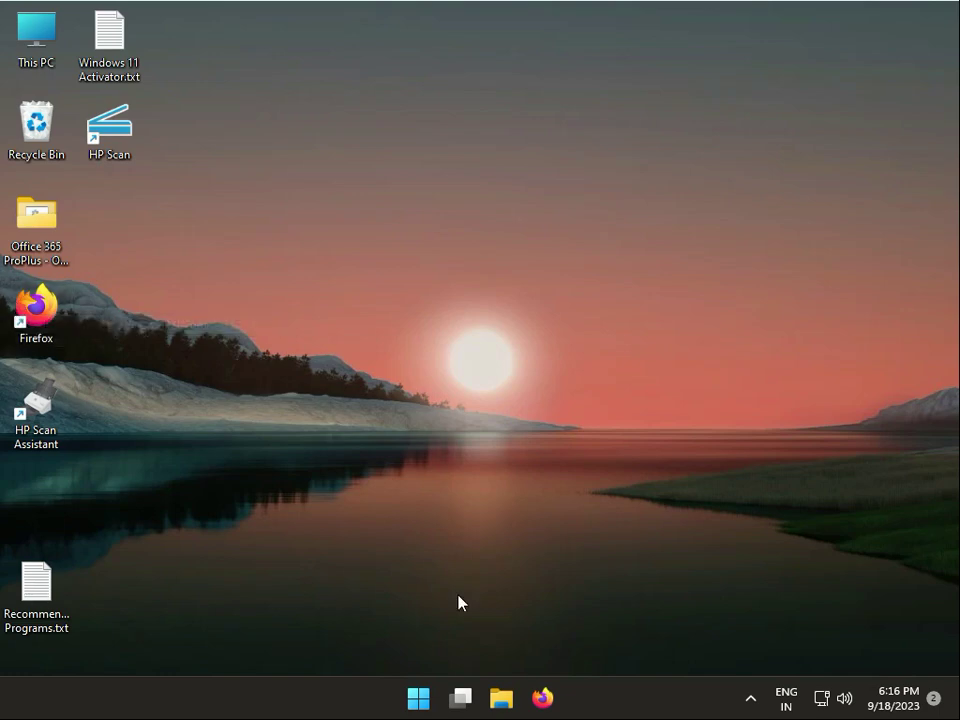
Open the Network Connections window by running ncpa.cpl
{"action": "key", "text": "super+r"}
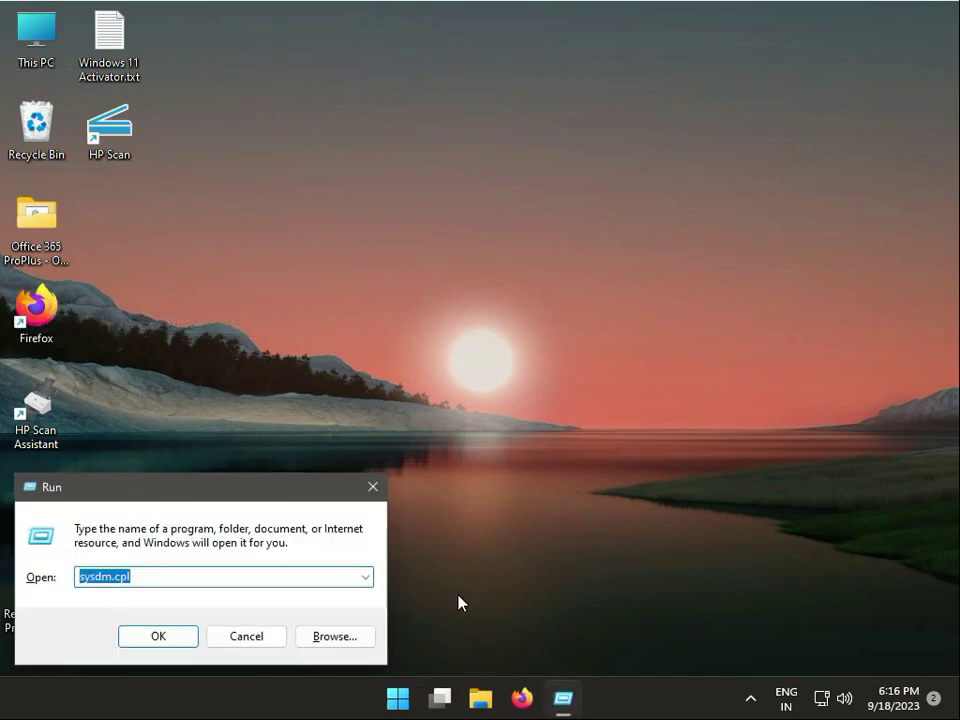
{"action": "type", "text": "ncp"}
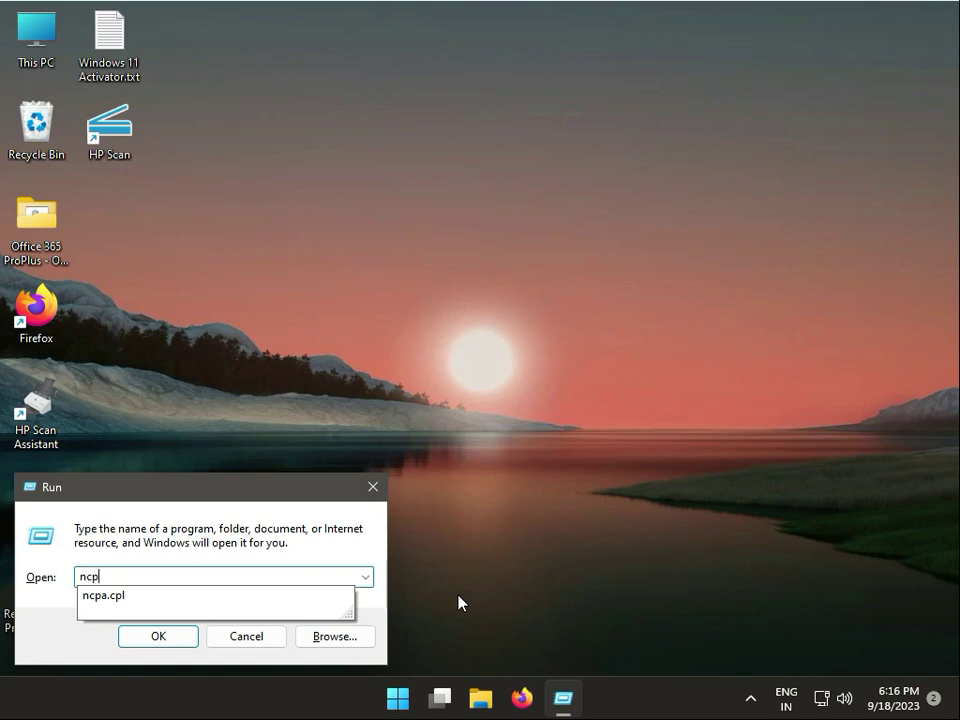
{"action": "type", "text": "a.cpl"}
{"action": "key", "text": "Return"}
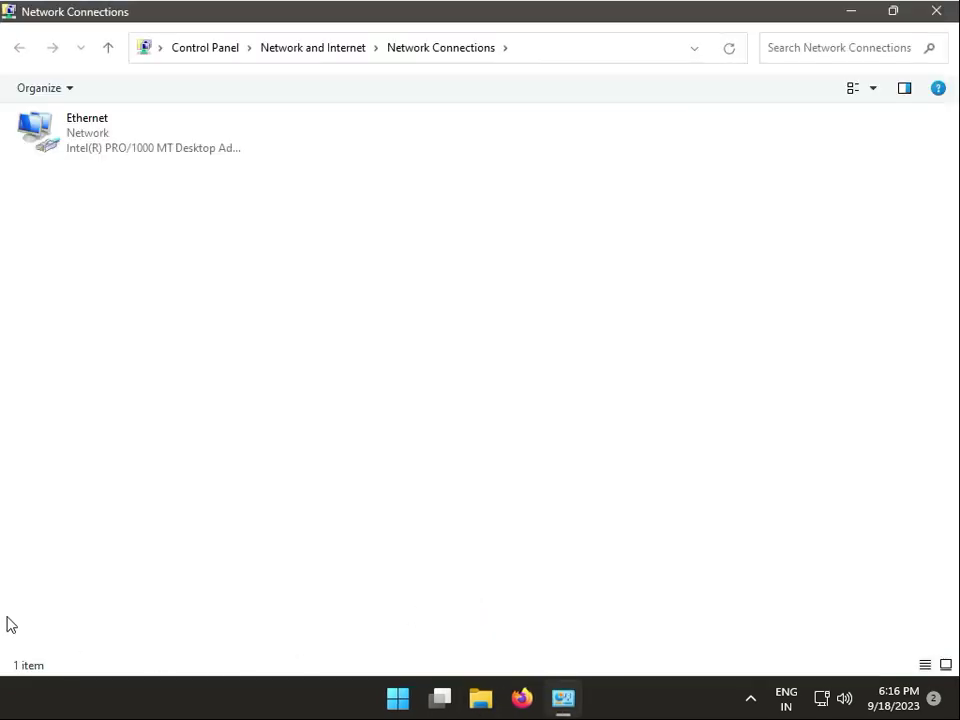
Check the Ethernet connection's Internet Protocol Version 4 (TCP/IPv4) address and DNS settings, and close its properties without changing anything
{"action": "right_click", "coordinate": [116, 126]}
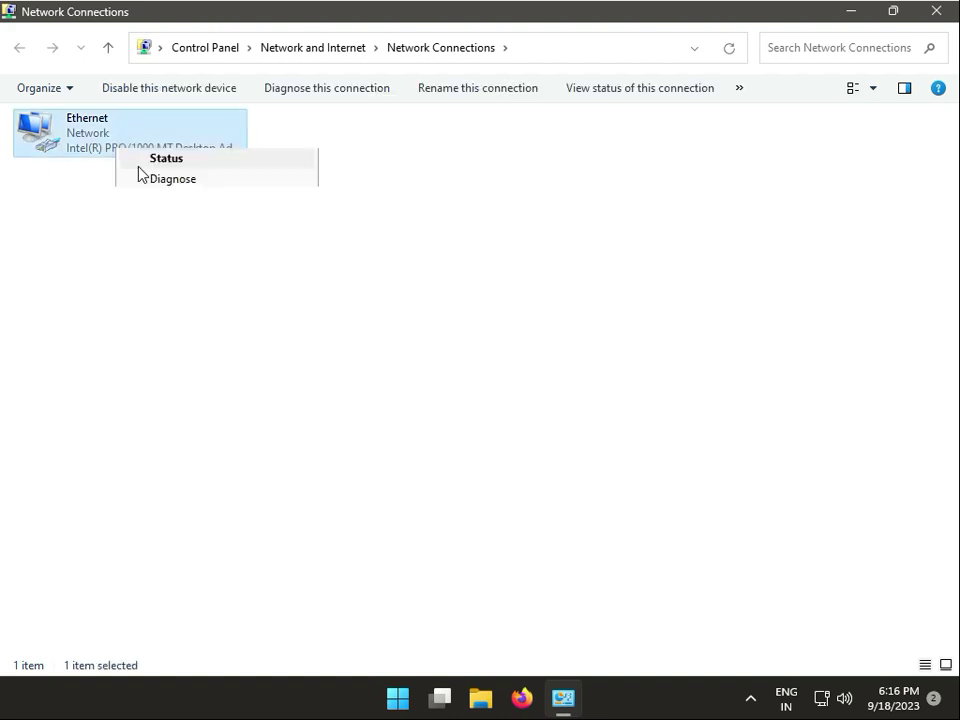
{"action": "left_click", "coordinate": [176, 301]}
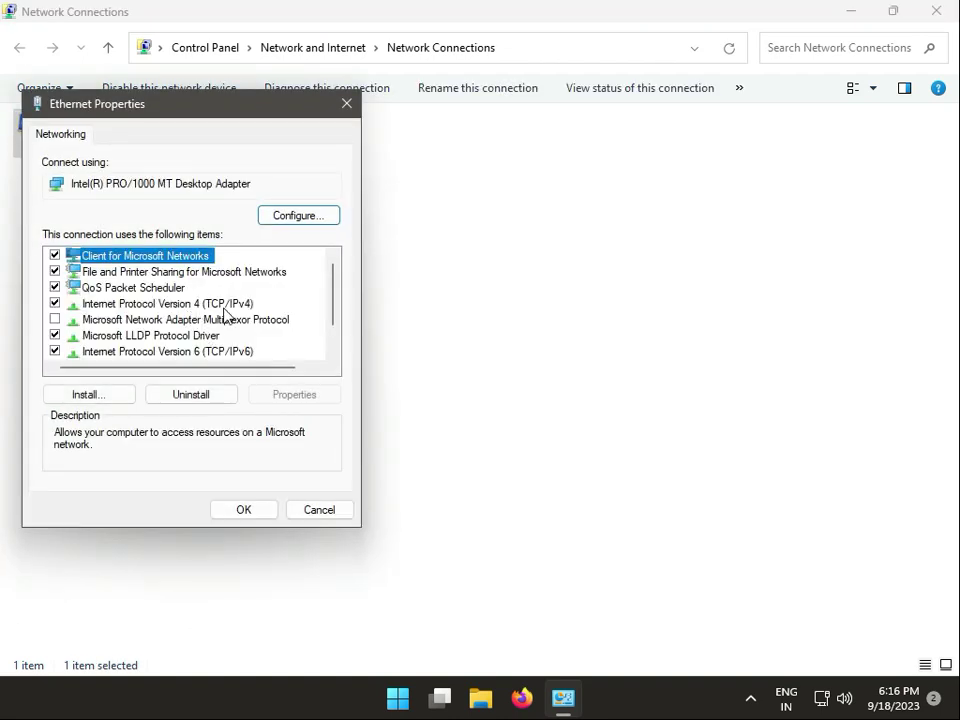
{"action": "double_click", "coordinate": [224, 305]}
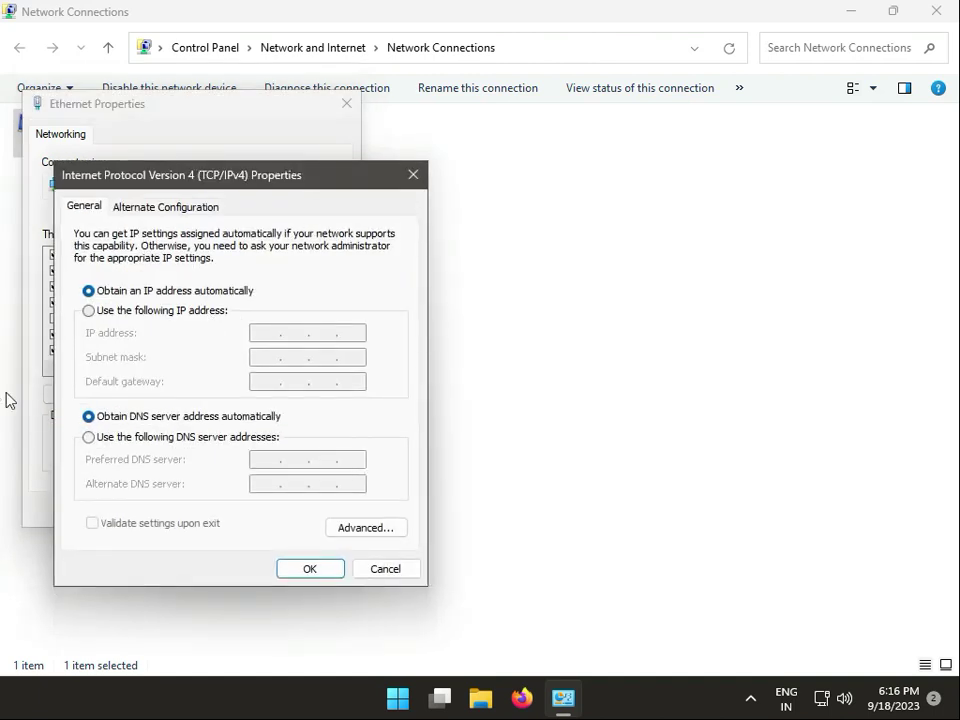
{"action": "left_click", "coordinate": [378, 571]}
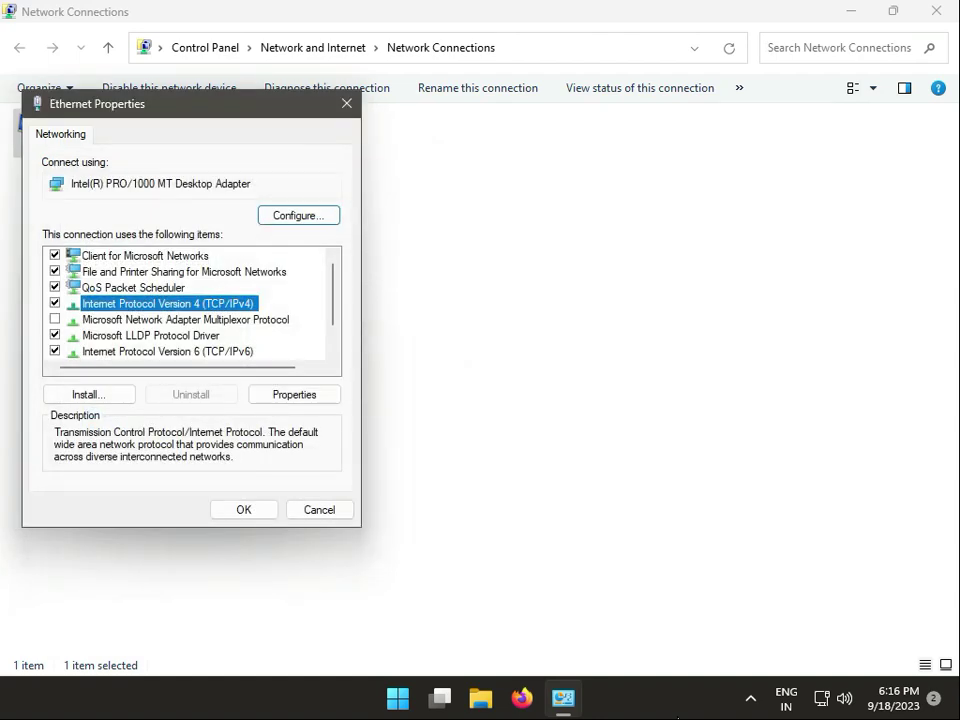
{"action": "key", "text": "Escape"}
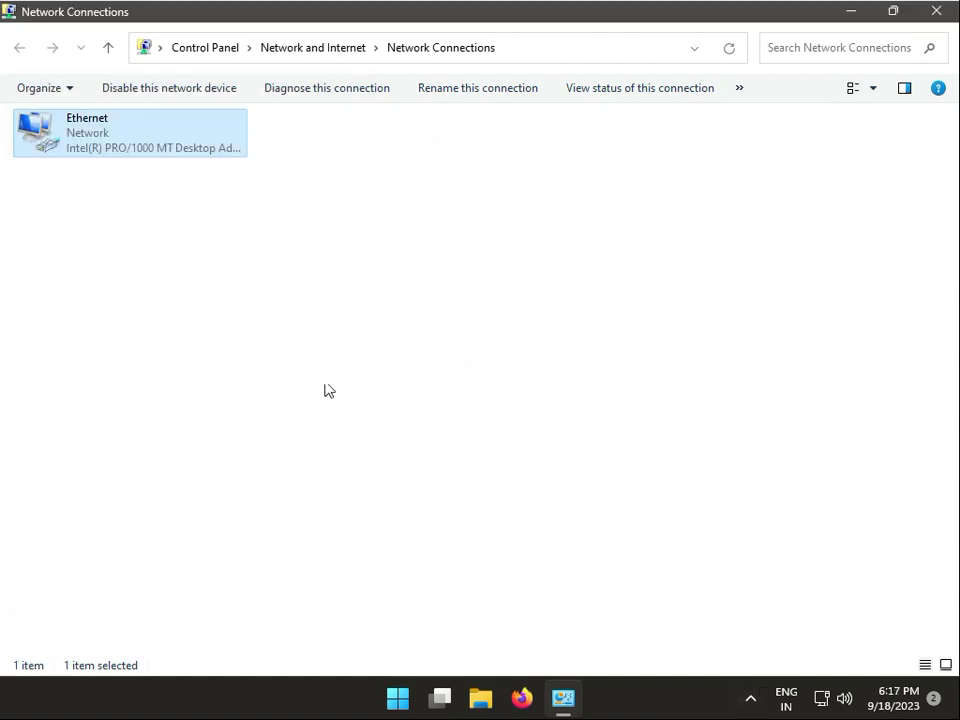
Examine the Ethernet adapter's advanced properties, including Priority & VLAN, TCP and UDP Checksum Offload (IPv4) and Transmit Buffers
{"action": "right_click", "coordinate": [141, 137]}
{"action": "left_click", "coordinate": [219, 319]}
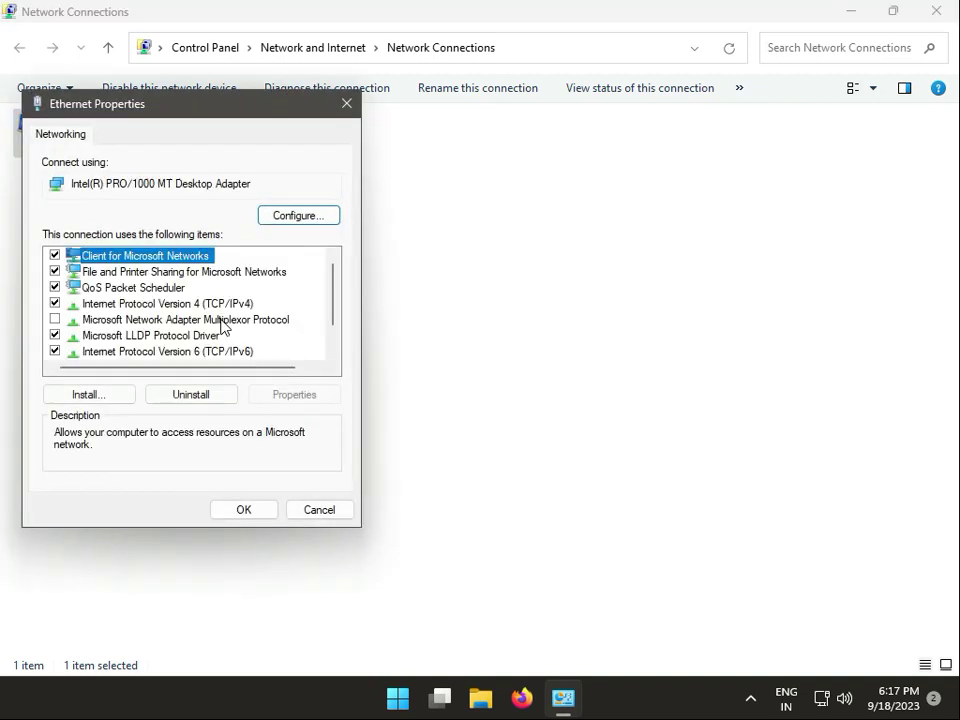
{"action": "left_click", "coordinate": [300, 218]}
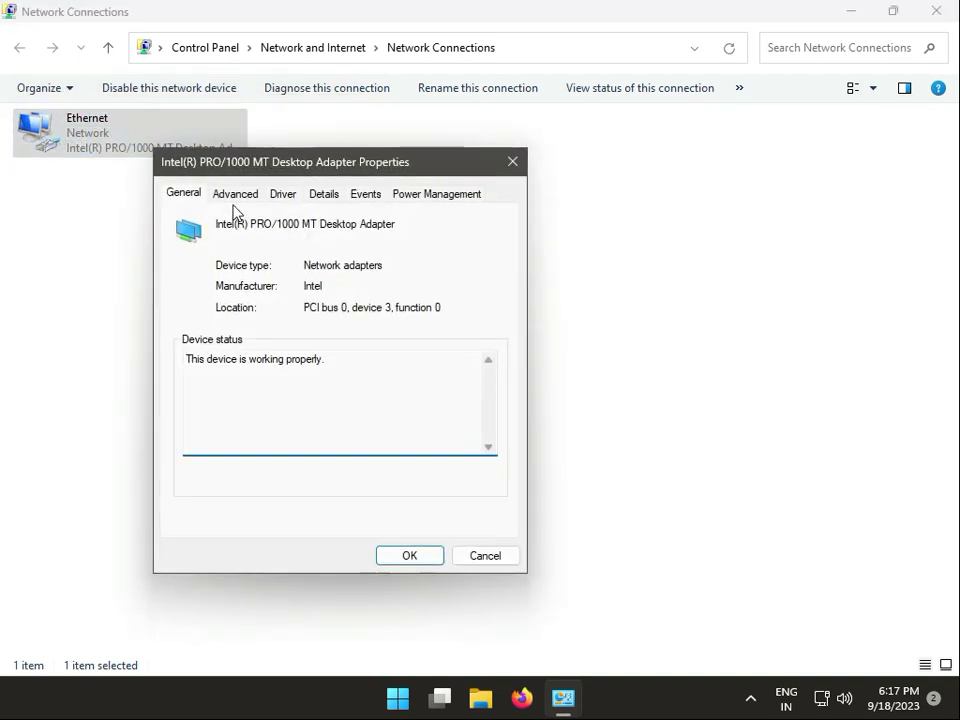
{"action": "left_click", "coordinate": [216, 195]}
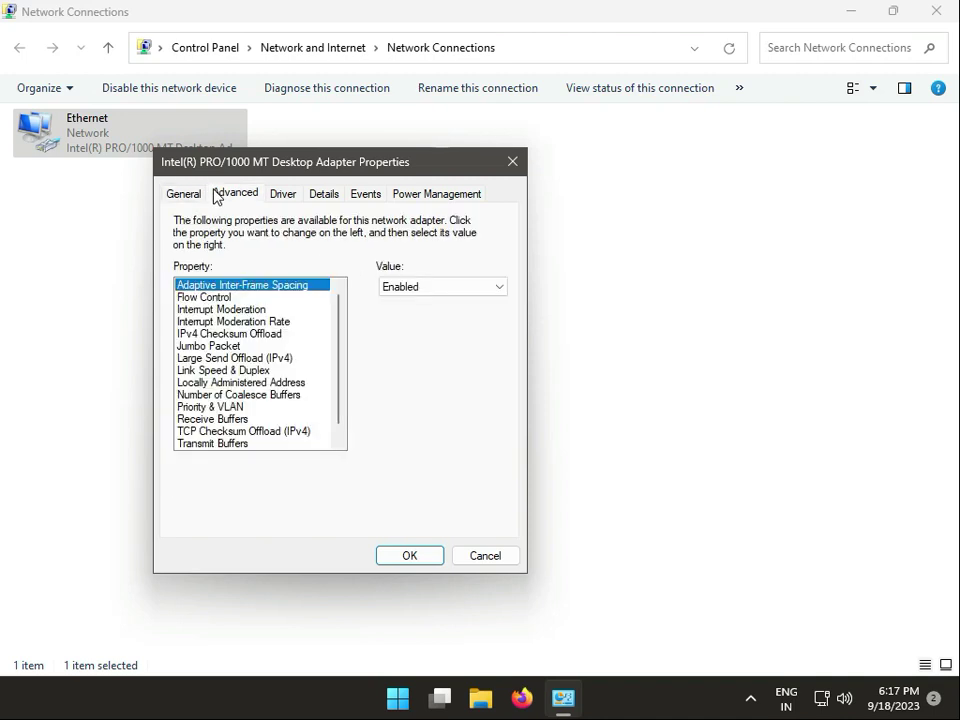
{"action": "left_click", "coordinate": [215, 405]}
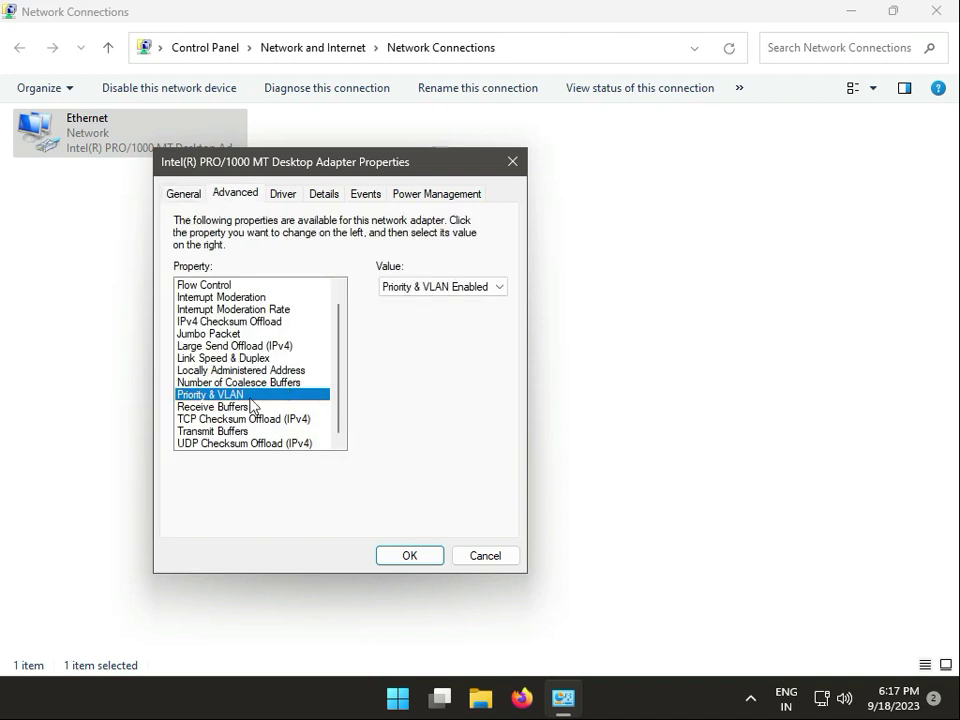
{"action": "left_click", "coordinate": [208, 421]}
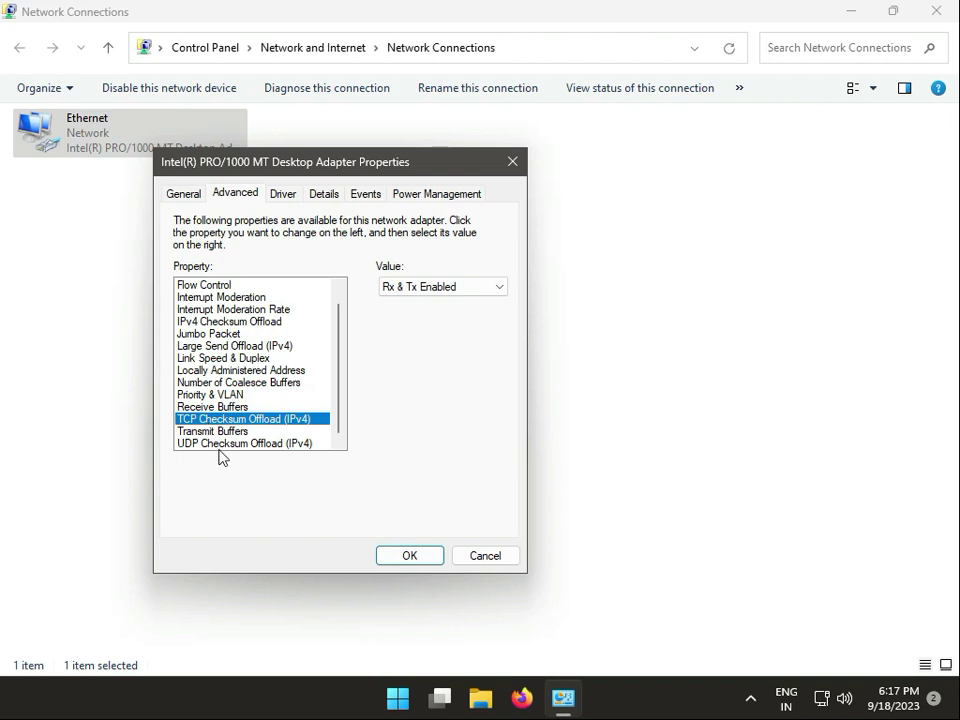
{"action": "left_click", "coordinate": [223, 445]}
{"action": "left_click", "coordinate": [220, 433]}
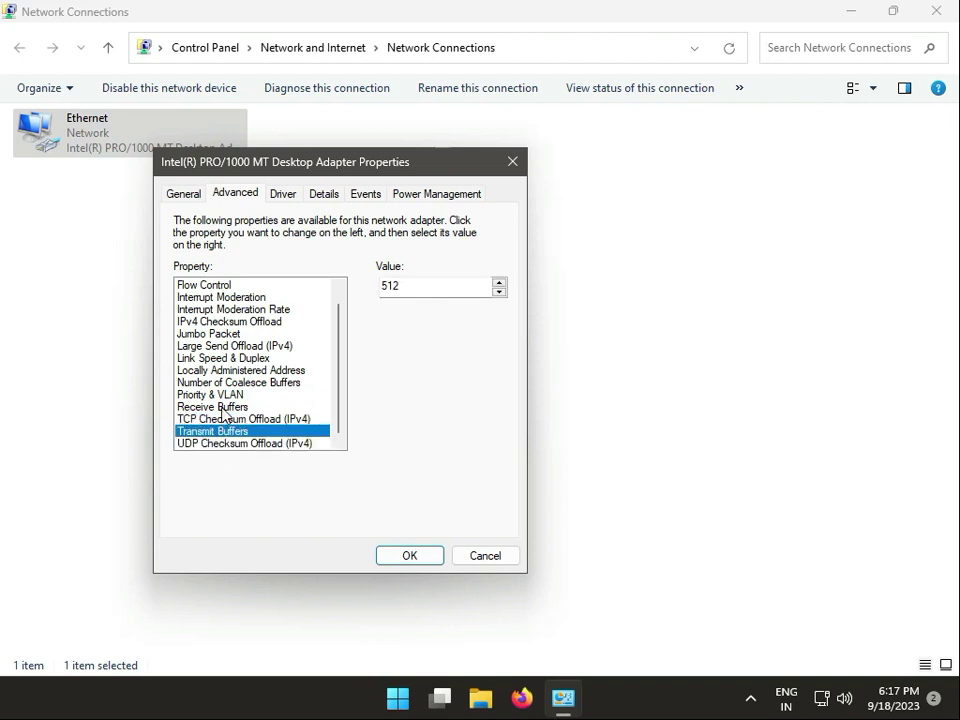
{"action": "scroll", "coordinate": [218, 343], "scroll_direction": "up", "scroll_amount": 1}
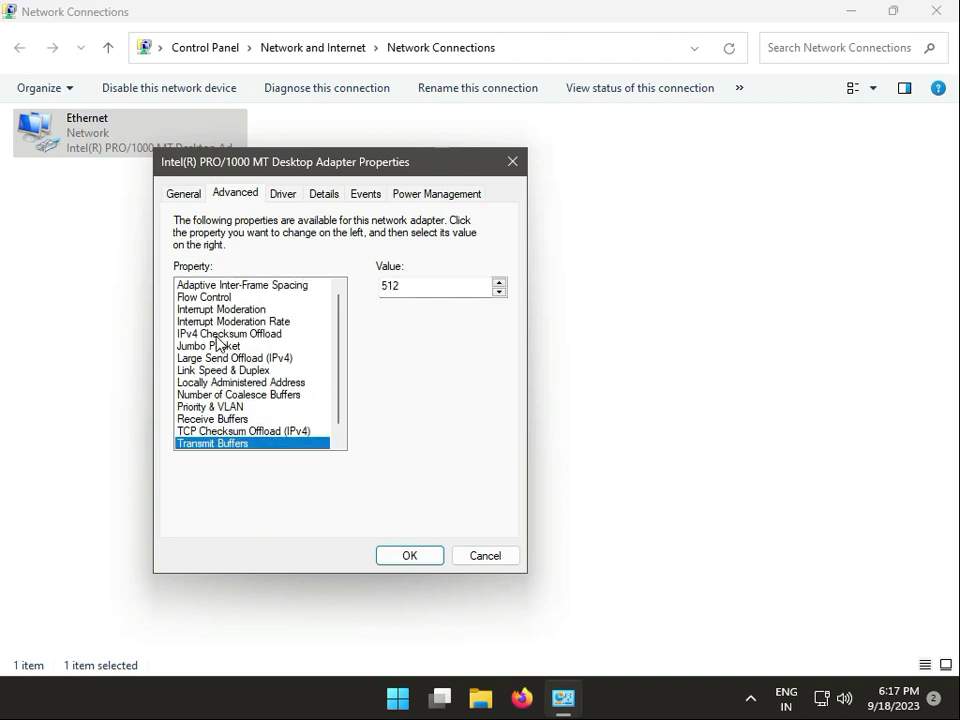
Review the adapter's Flow Control options, keep Rx & Tx Enabled, and accept the properties before closing Network Connections
{"action": "left_click", "coordinate": [209, 300]}
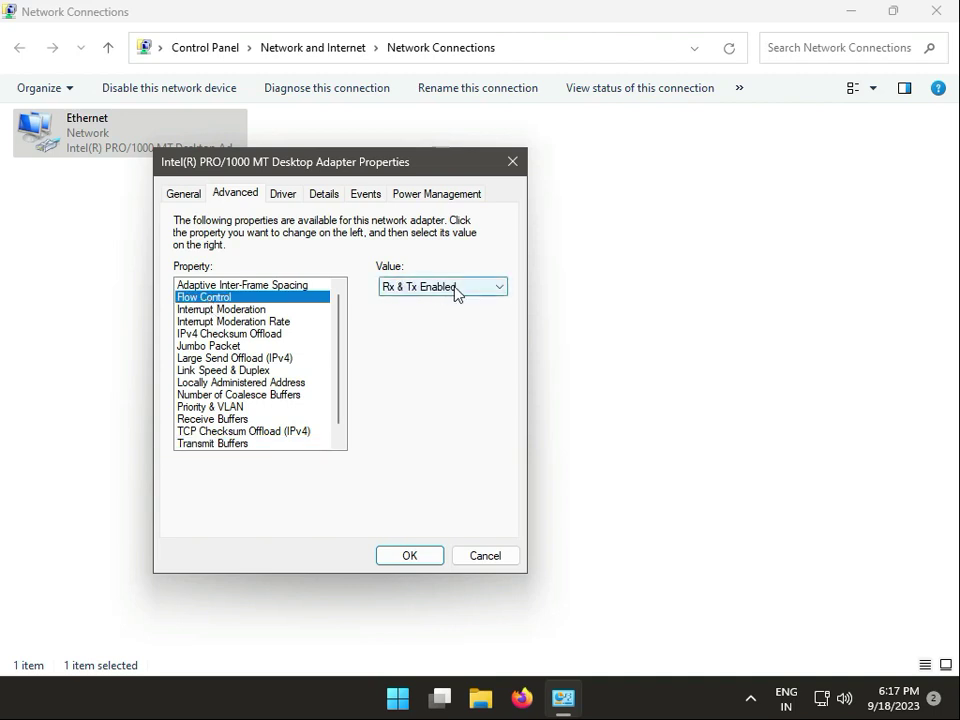
{"action": "left_click", "coordinate": [478, 289]}
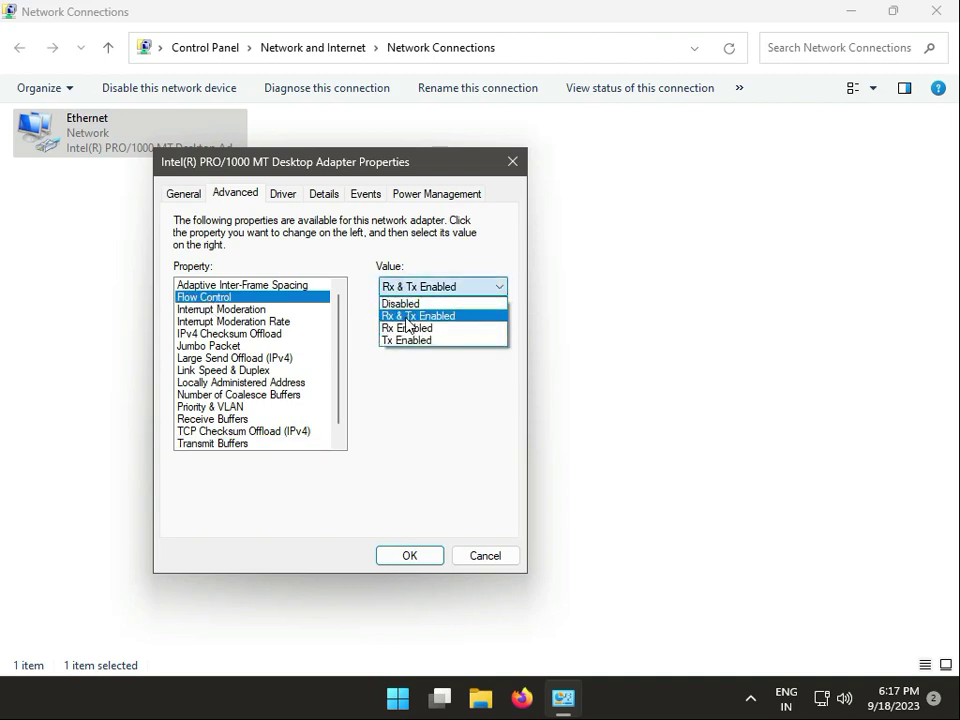
{"action": "left_click", "coordinate": [444, 518]}
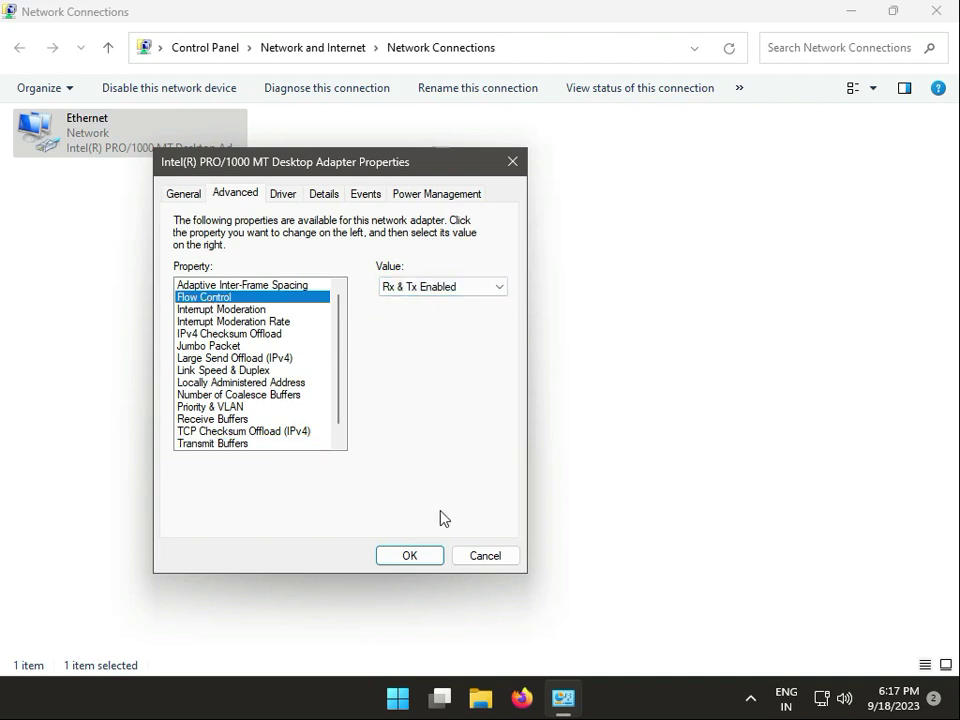
{"action": "left_click", "coordinate": [410, 556]}
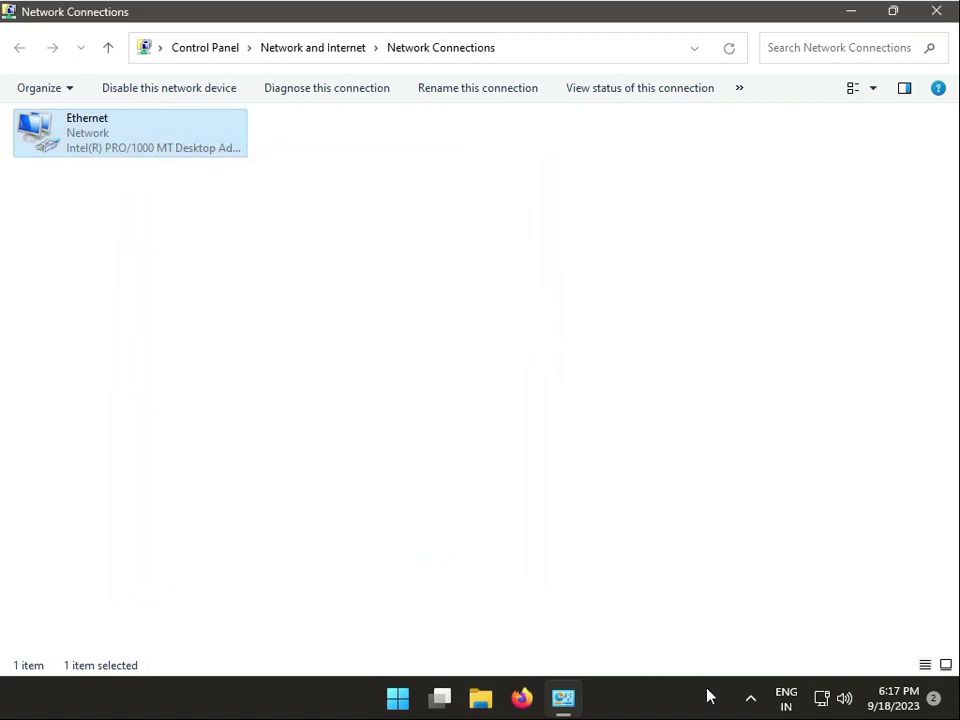
{"action": "left_click", "coordinate": [955, 12]}
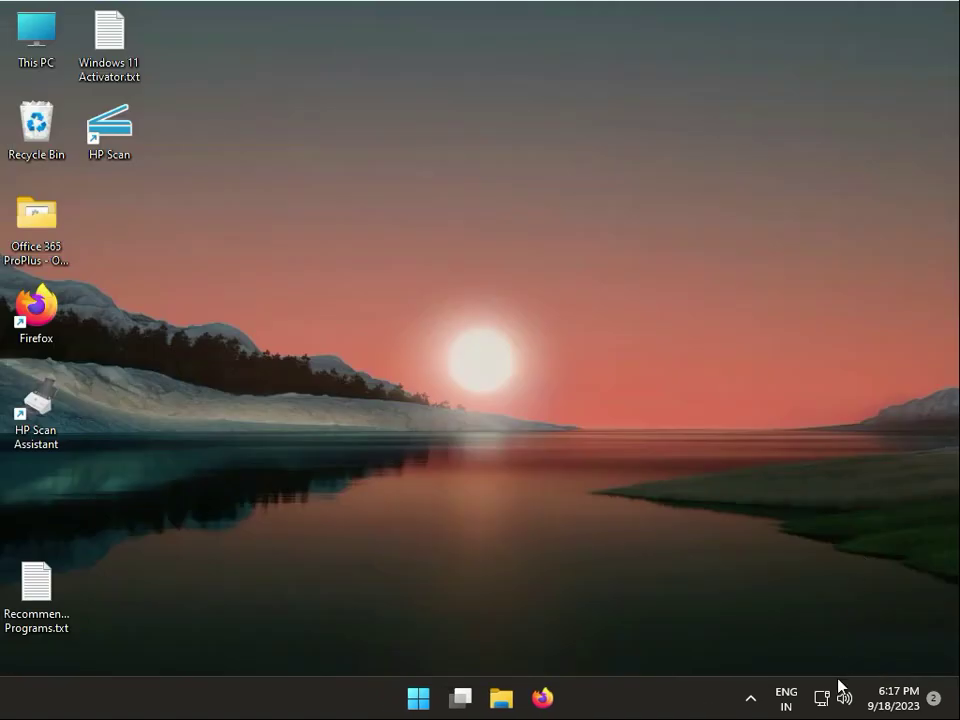
Review the Windows Defender Firewall on/off settings for private and public networks through Control Panel, and close the window without changing them
{"action": "left_click", "coordinate": [420, 697]}
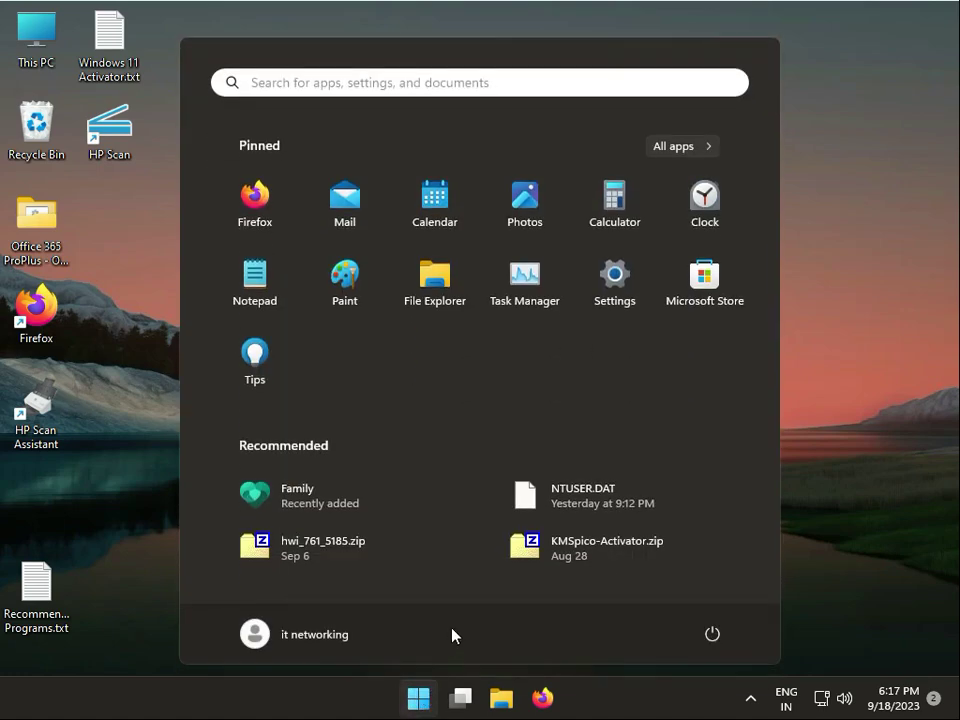
{"action": "type", "text": "cont"}
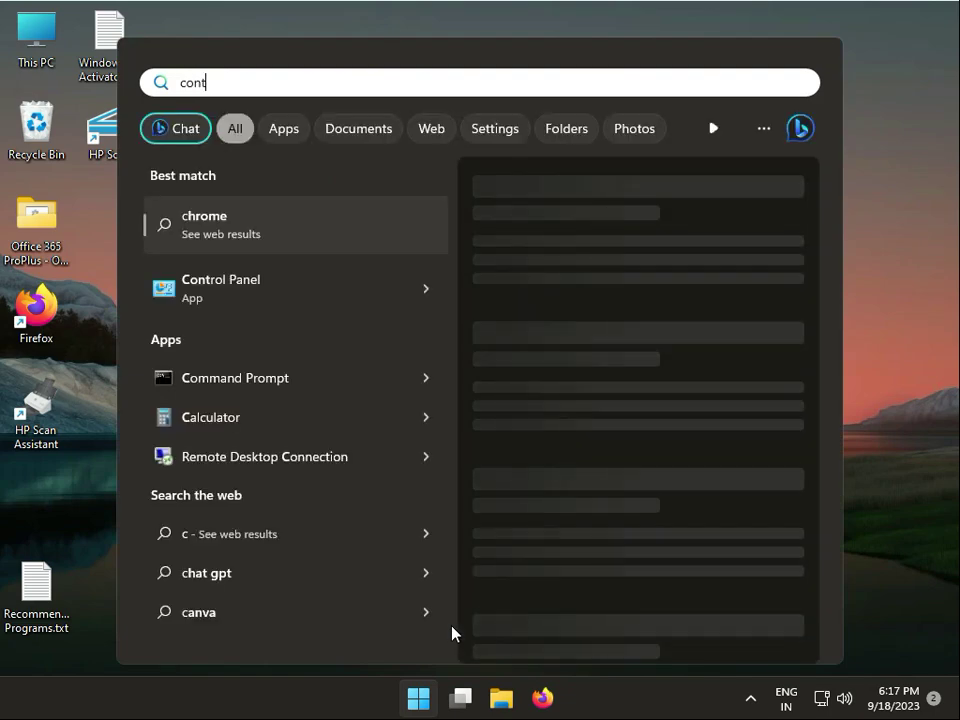
{"action": "left_click", "coordinate": [309, 234]}
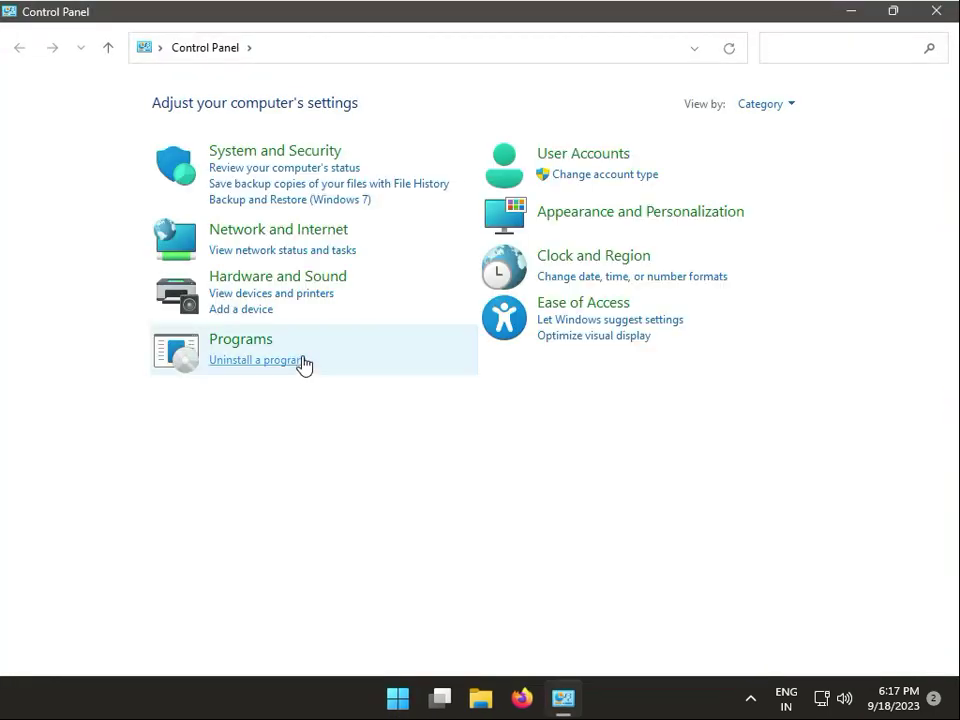
{"action": "left_click", "coordinate": [290, 158]}
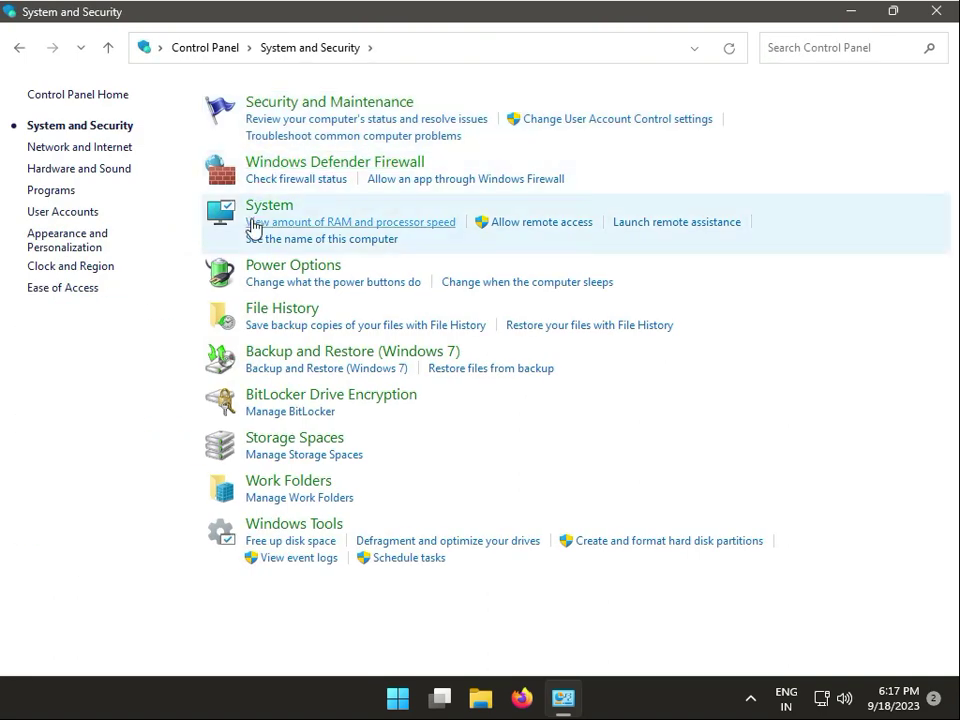
{"action": "left_click", "coordinate": [322, 165]}
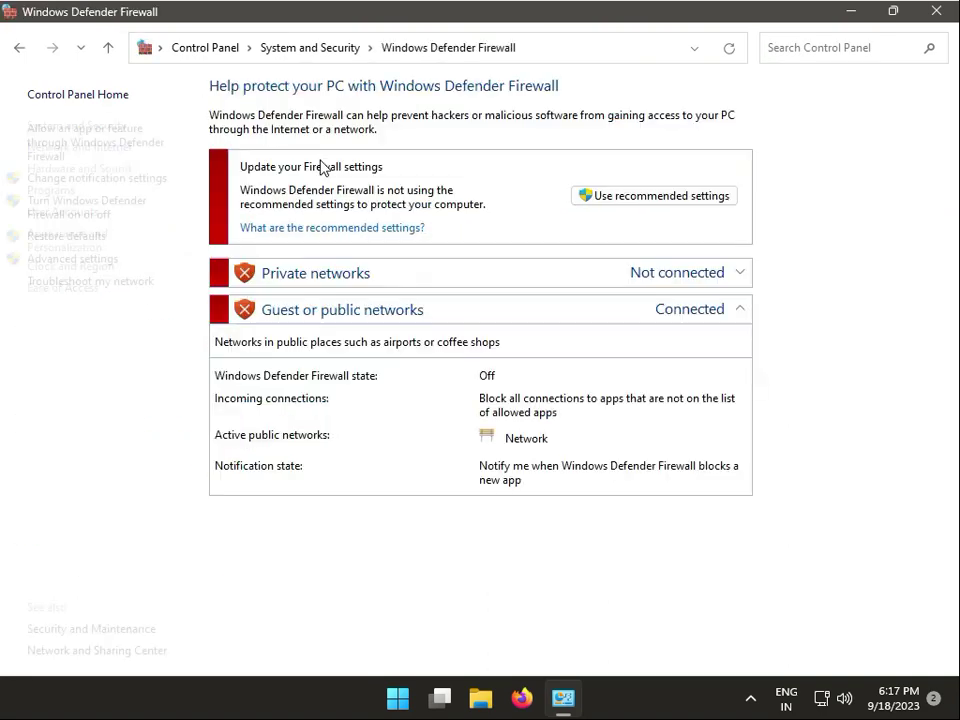
{"action": "left_click", "coordinate": [117, 212]}
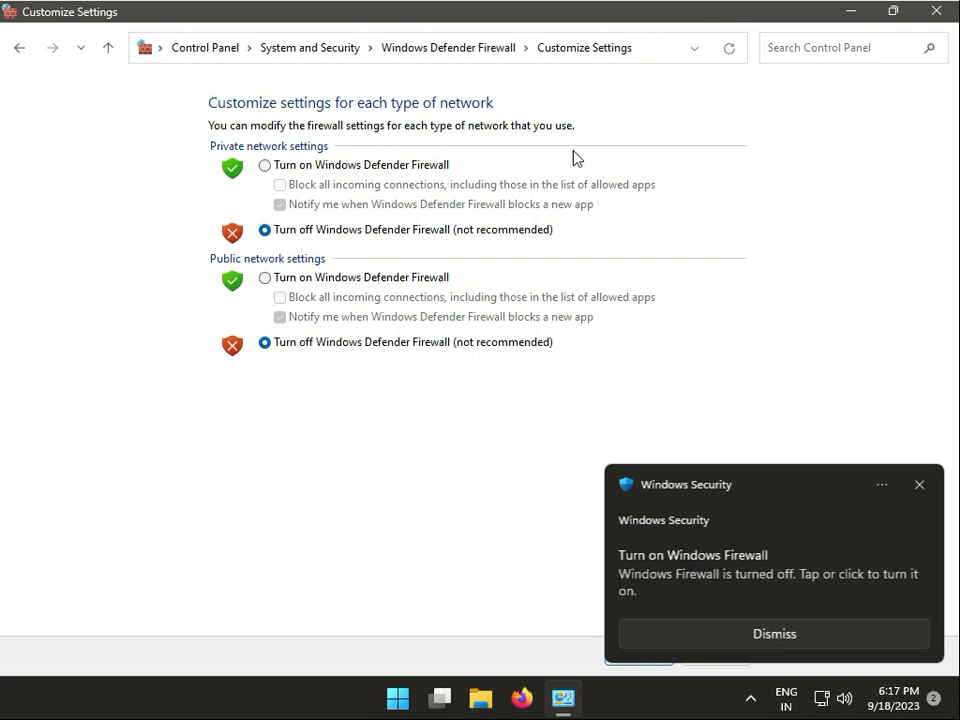
{"action": "left_click", "coordinate": [940, 14]}
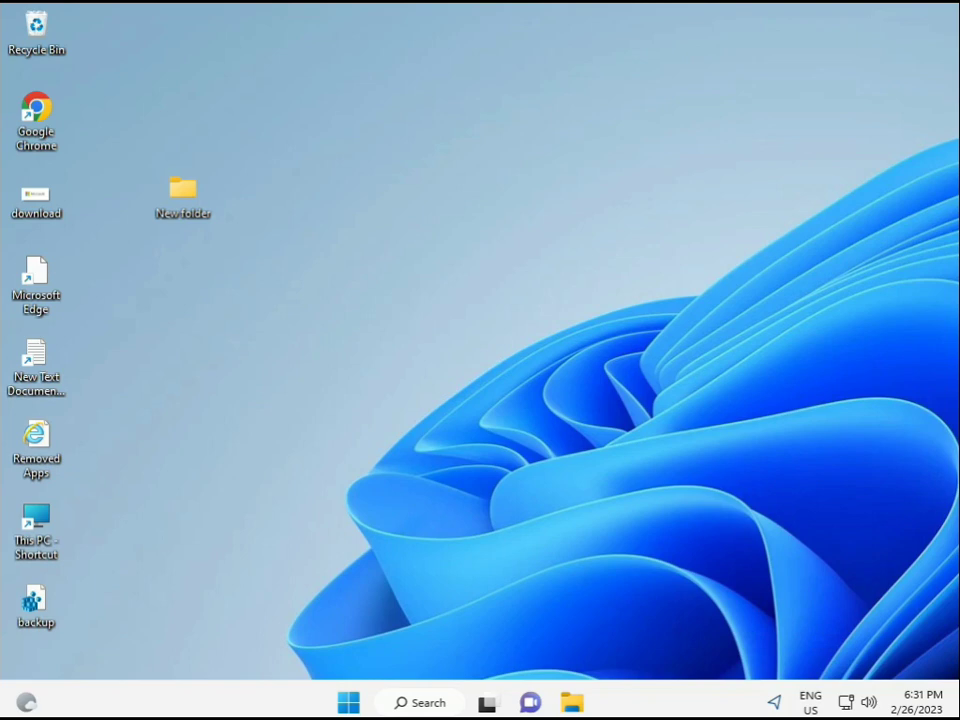
Search for cmd and open Command Prompt as administrator, allowing it to make changes to the device
{"action": "left_click", "coordinate": [348, 703]}
{"action": "type", "text": "cmd"}
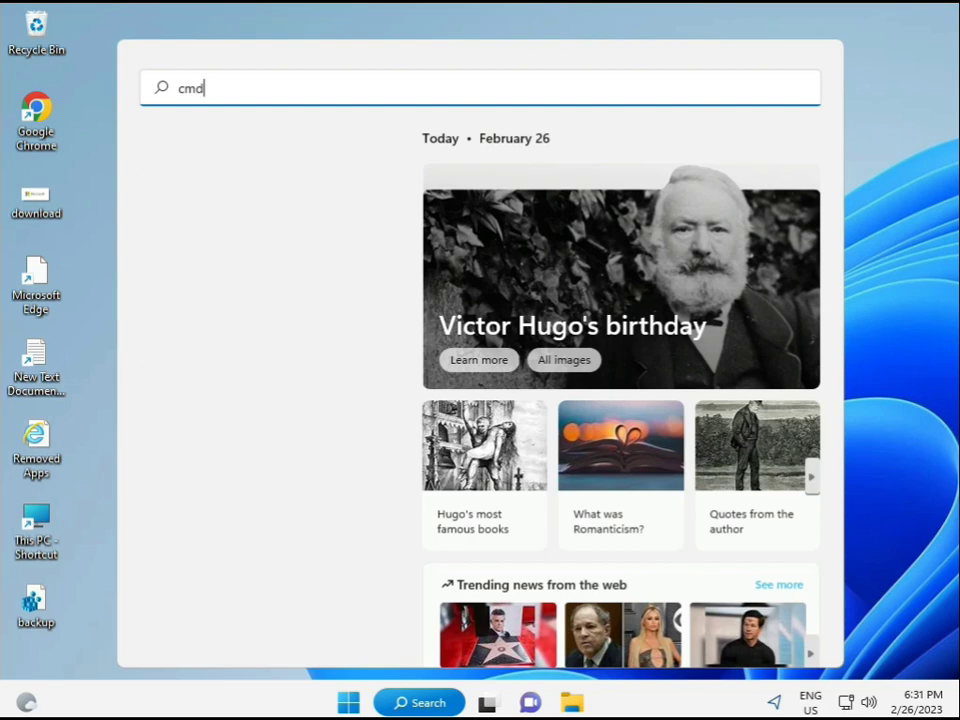
{"action": "left_click", "coordinate": [213, 235]}
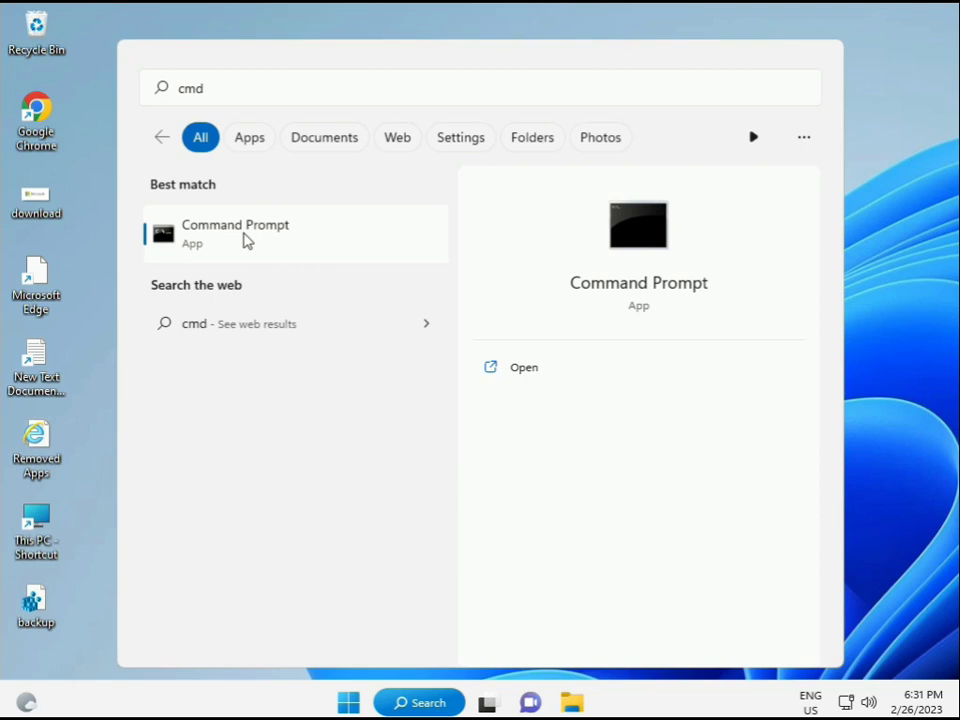
{"action": "right_click", "coordinate": [247, 240]}
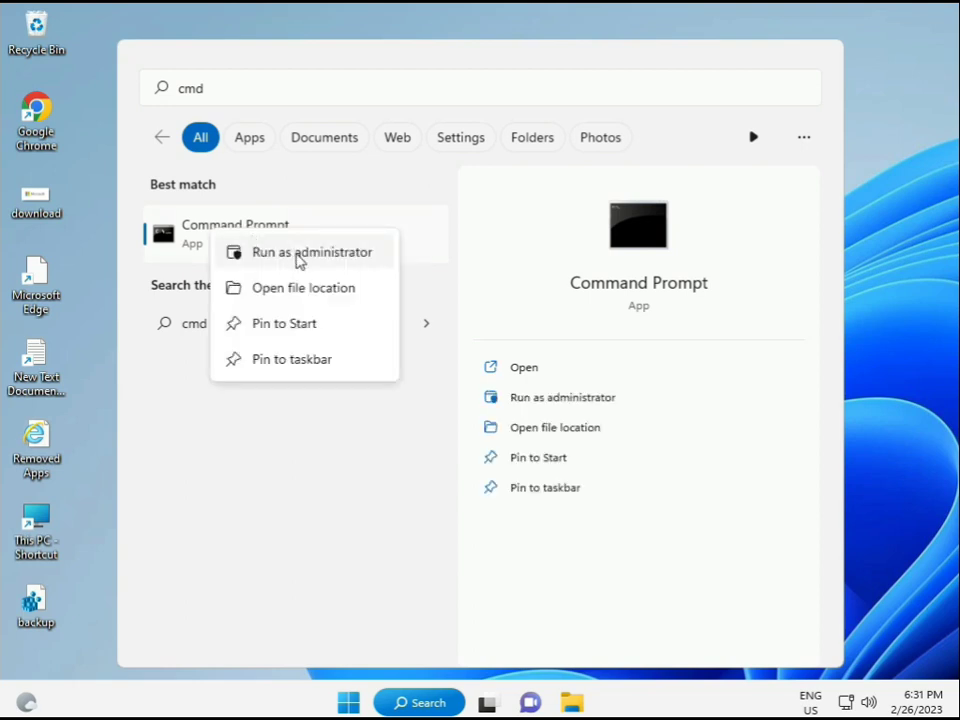
{"action": "key", "text": "Escape"}
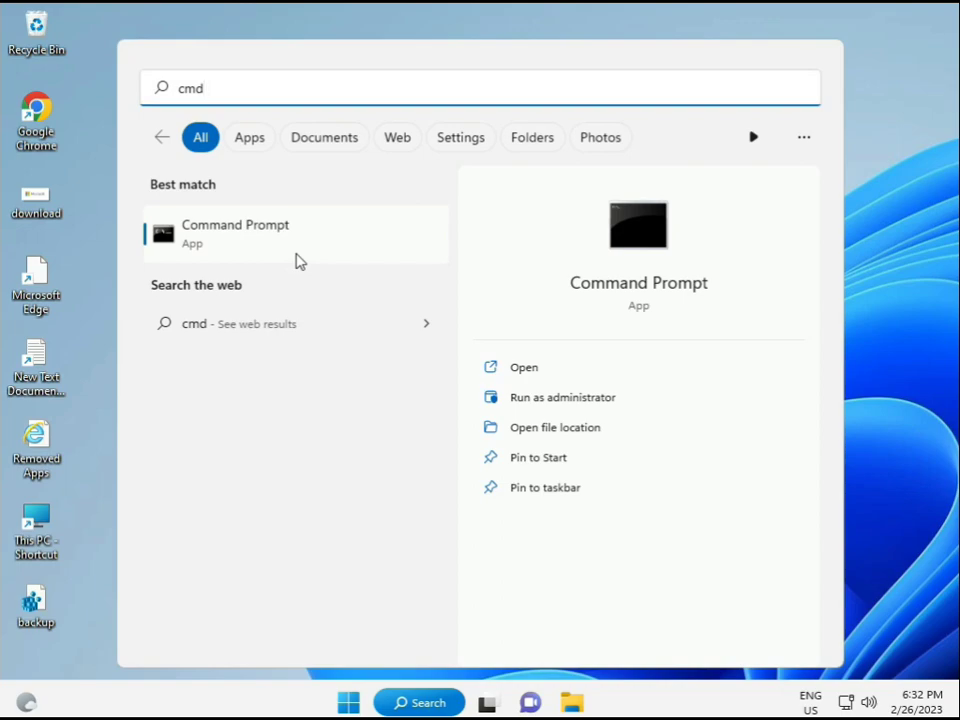
{"action": "key", "text": "ctrl+shift+Return"}
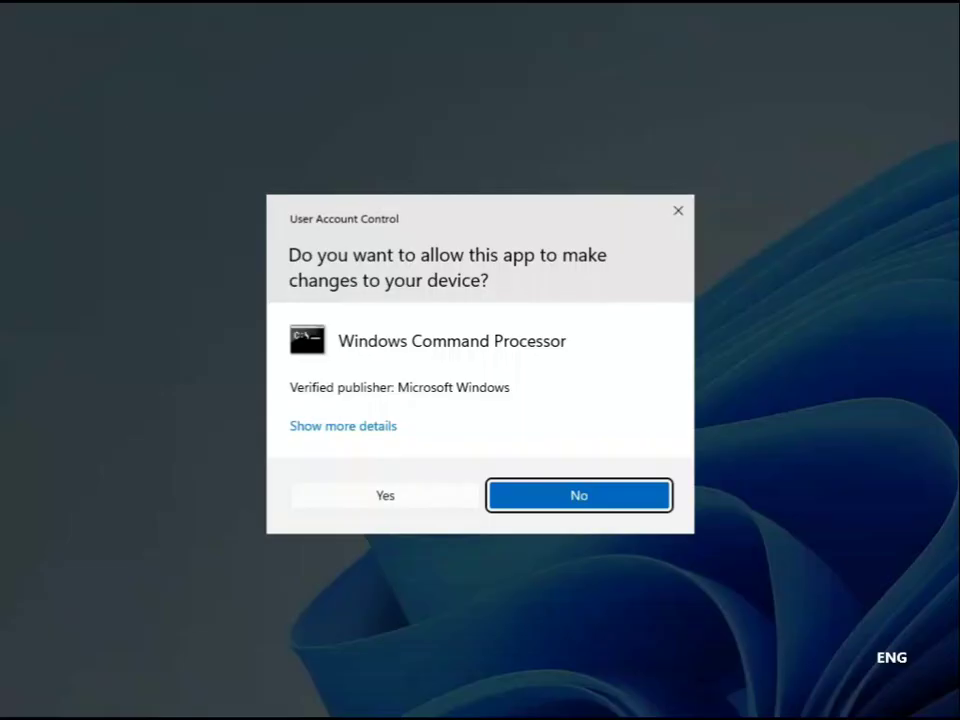
{"action": "left_click", "coordinate": [396, 497]}
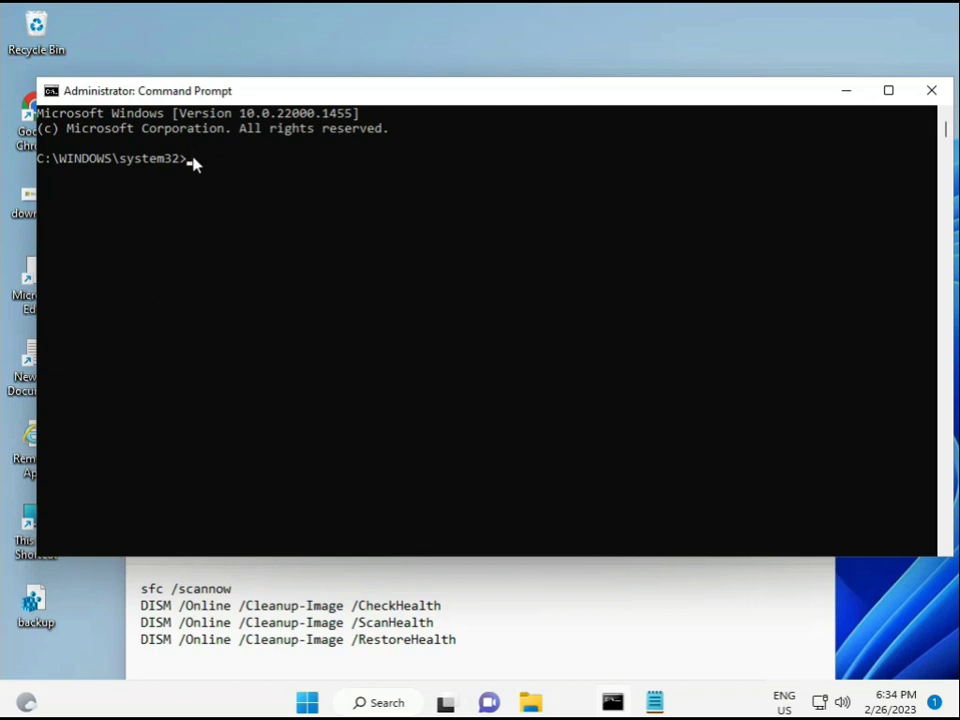
Run a system file scan with sfc /scannow in the administrator Command Prompt
{"action": "left_click", "coordinate": [242, 208]}
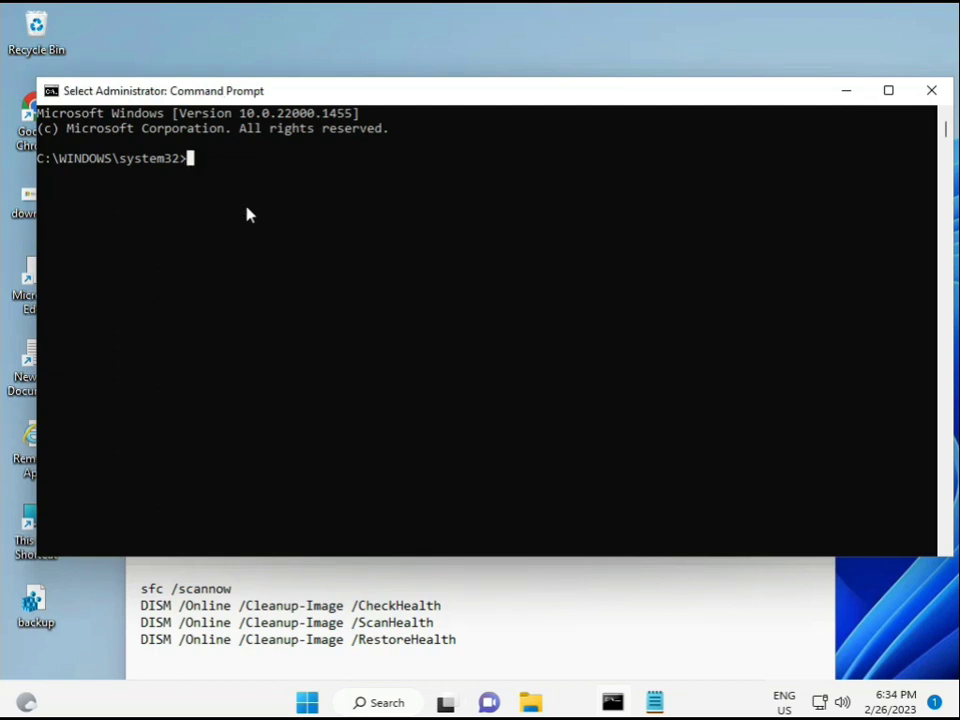
{"action": "type", "text": "sca"}
{"action": "key", "text": "BackSpace"}
{"action": "key", "text": "BackSpace"}
{"action": "key", "text": "BackSpace"}
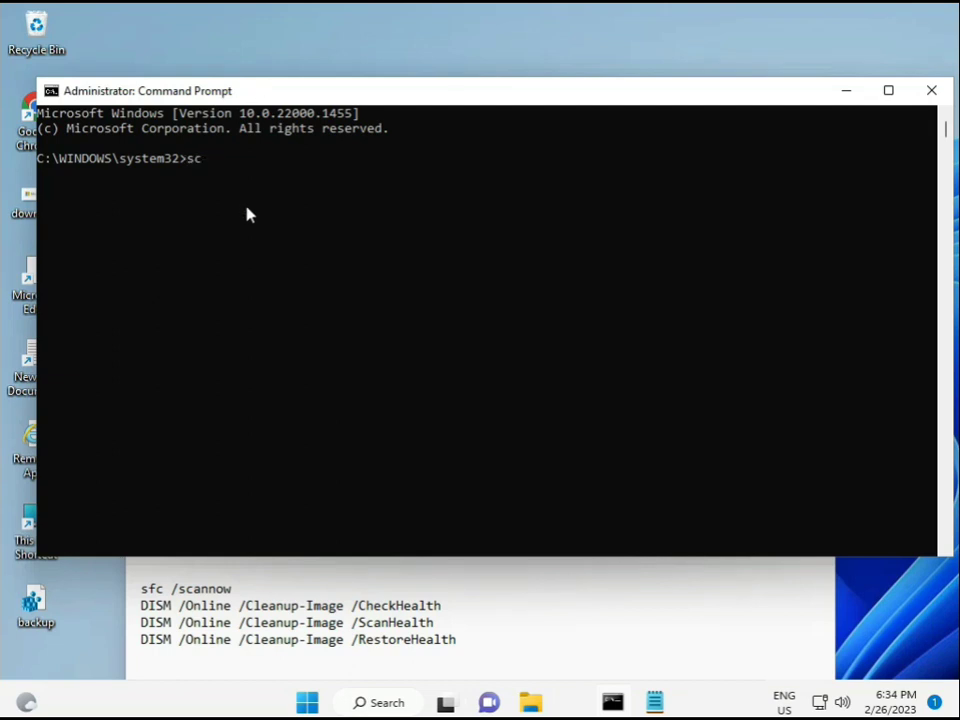
{"action": "type", "text": "sfc /scannow"}
{"action": "key", "text": "Return"}
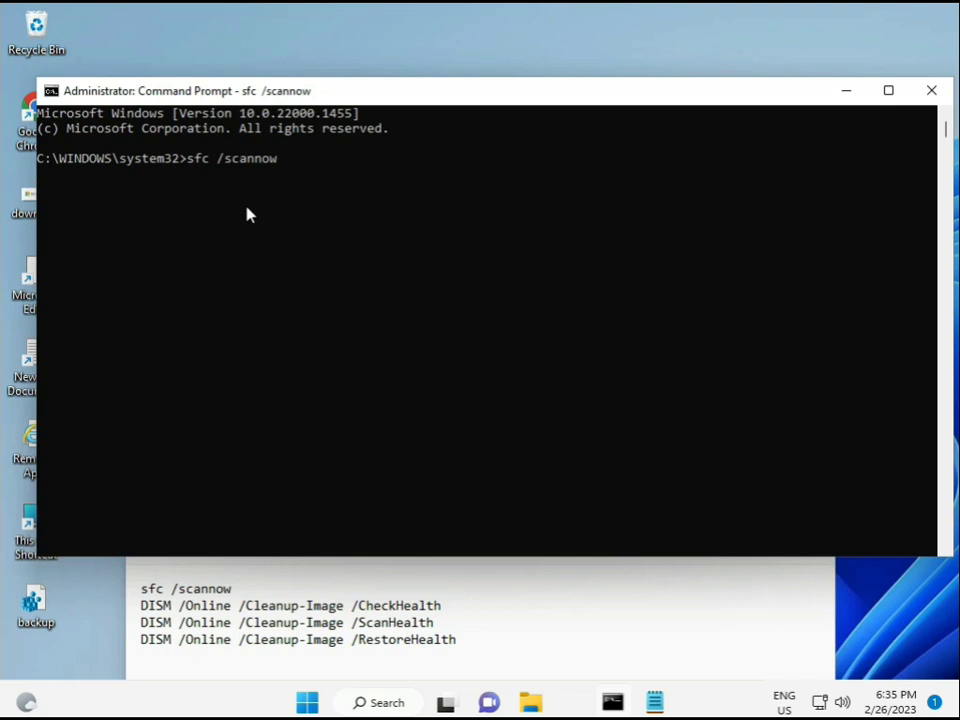
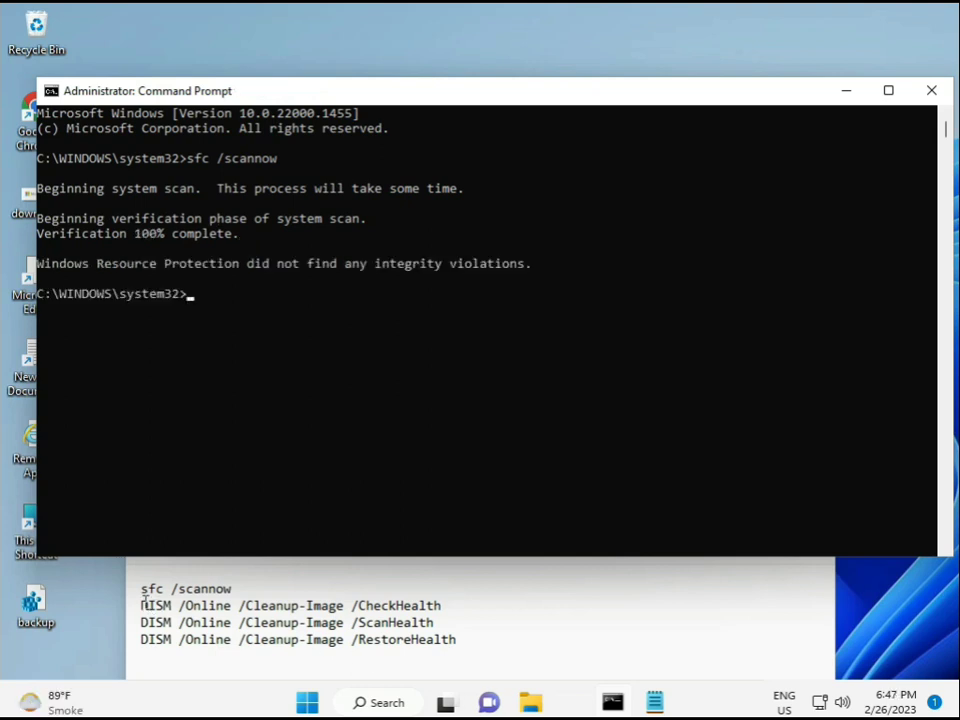
Copy DISM /Online /Cleanup-Image /CheckHealth from the Notepad document and run it in Command Prompt
{"action": "left_click_drag", "start_coordinate": [141, 605], "coordinate": [450, 606]}
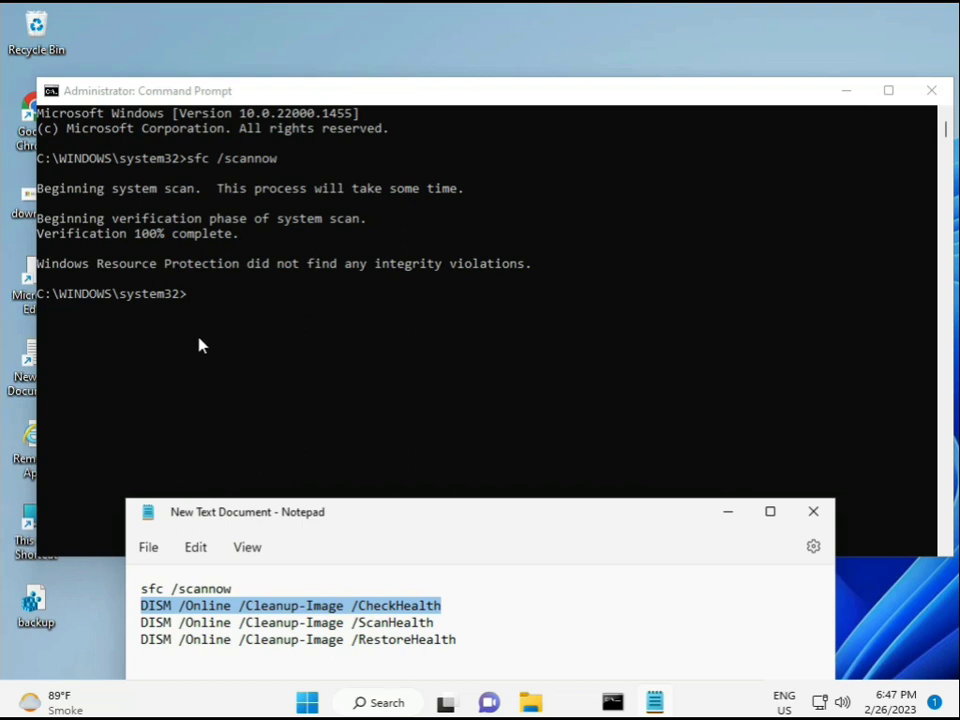
{"action": "right_click", "coordinate": [253, 607]}
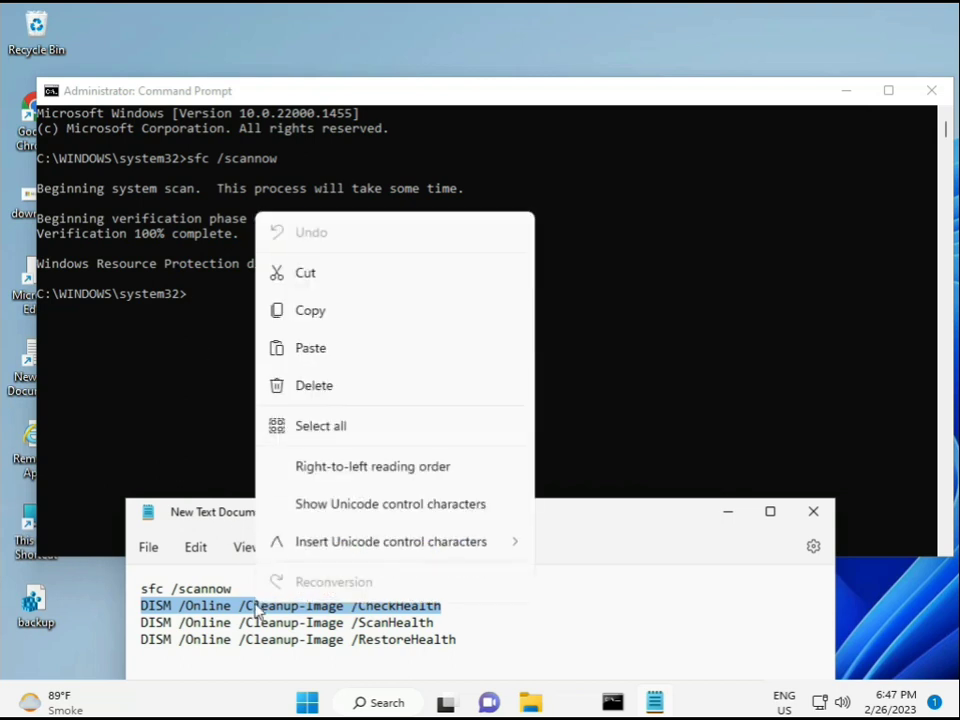
{"action": "left_click", "coordinate": [303, 312]}
{"action": "left_click", "coordinate": [193, 302]}
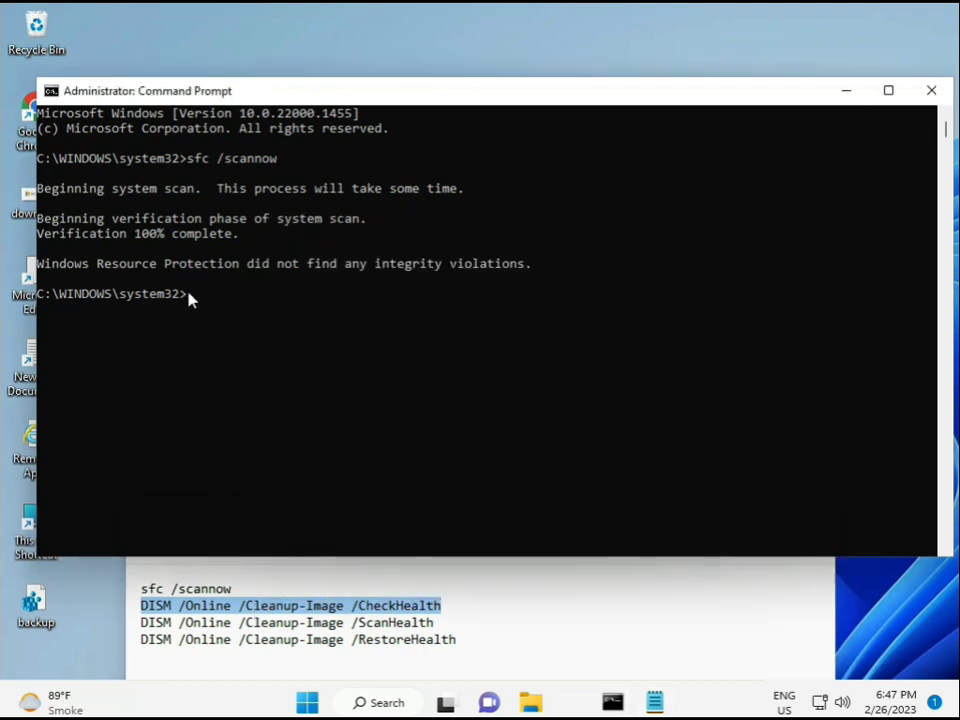
{"action": "right_click", "coordinate": [80, 93]}
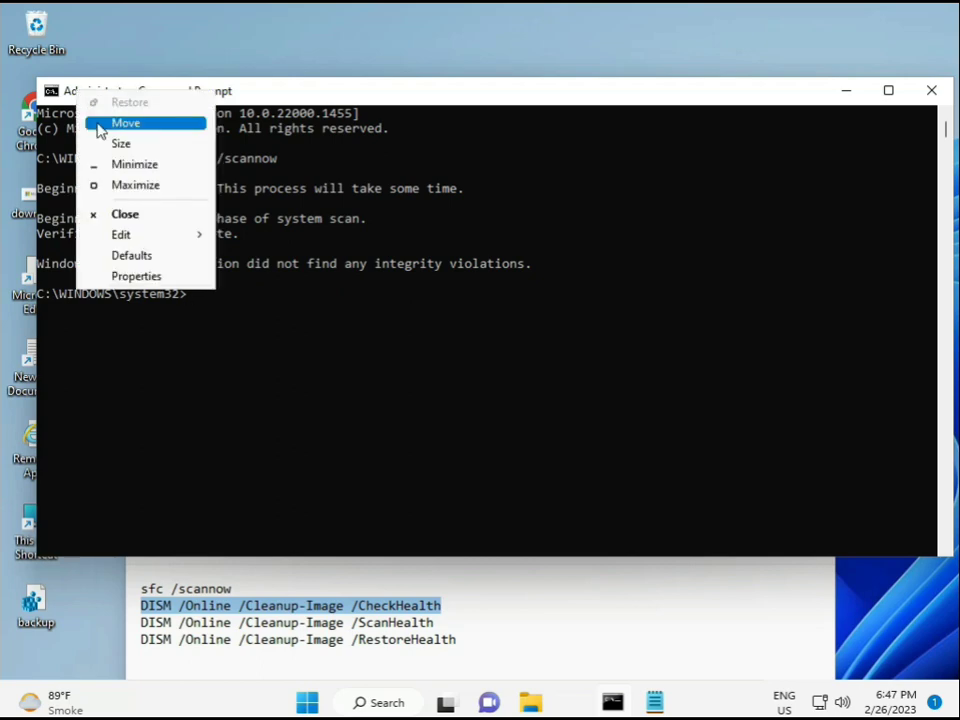
{"action": "mouse_move", "coordinate": [163, 234]}
{"action": "left_click", "coordinate": [257, 274]}
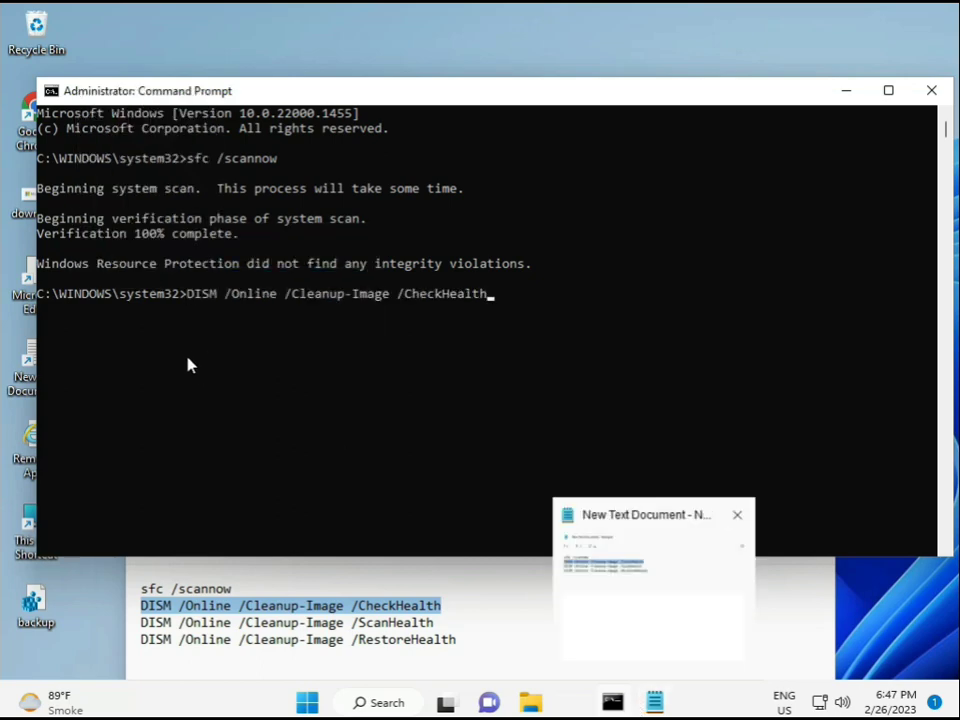
{"action": "left_click", "coordinate": [186, 300]}
{"action": "left_click", "coordinate": [197, 314]}
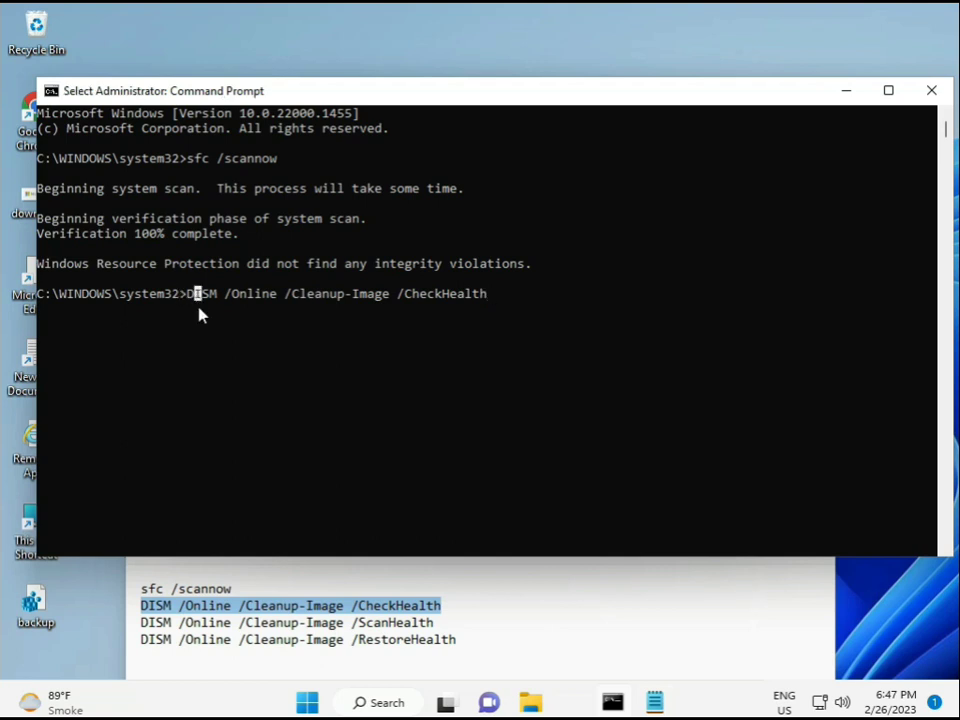
{"action": "key", "text": "Return"}
{"action": "key", "text": "Return"}
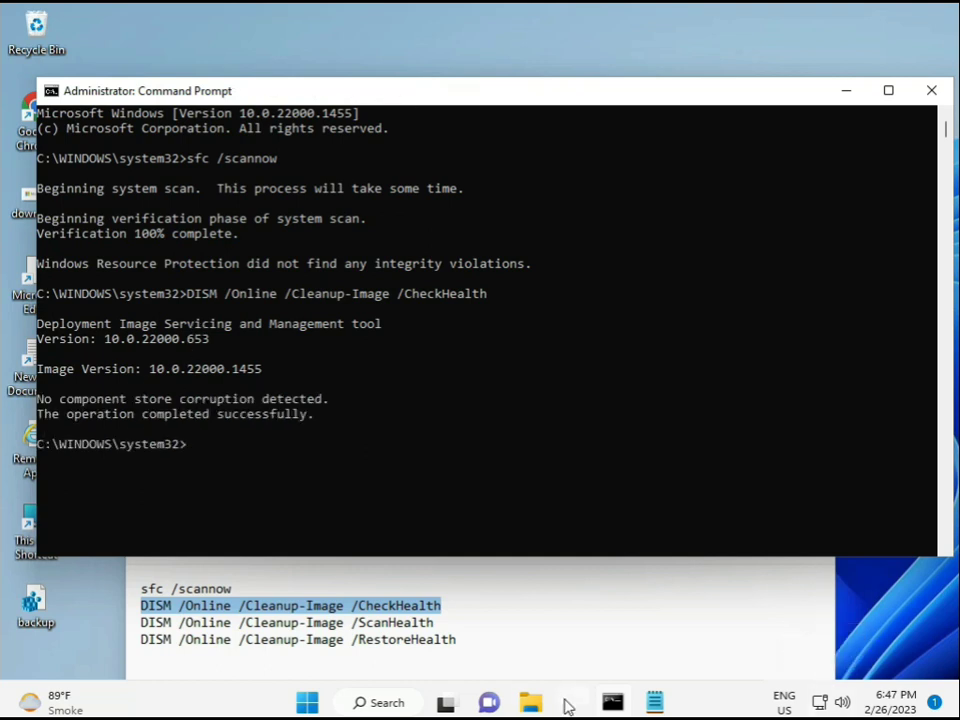
Copy DISM /Online /Cleanup-Image /ScanHealth from the Notepad document, run it in Command Prompt, and check its completion message
{"action": "left_click", "coordinate": [141, 622]}
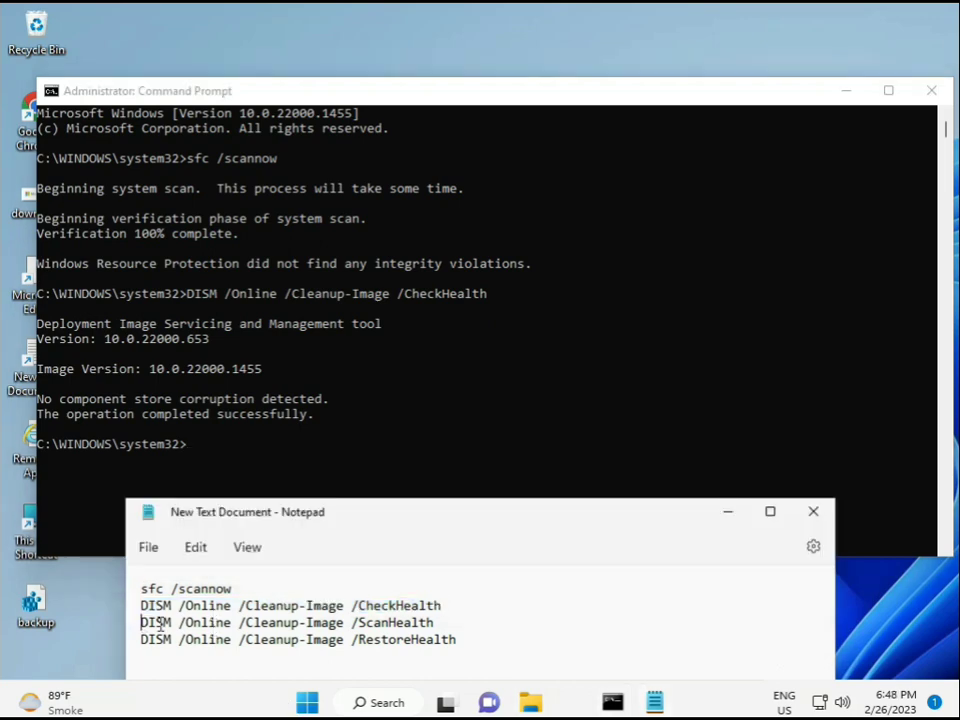
{"action": "left_click", "coordinate": [456, 623], "text": "shift"}
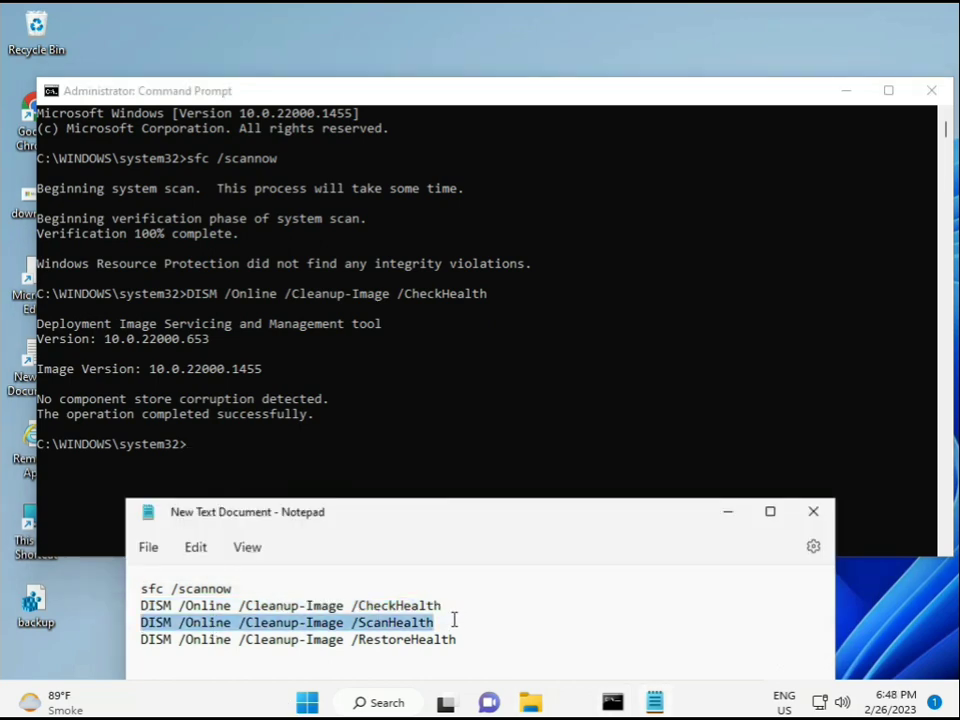
{"action": "right_click", "coordinate": [424, 624]}
{"action": "left_click", "coordinate": [467, 358]}
{"action": "left_click", "coordinate": [227, 456]}
{"action": "left_click", "coordinate": [193, 453]}
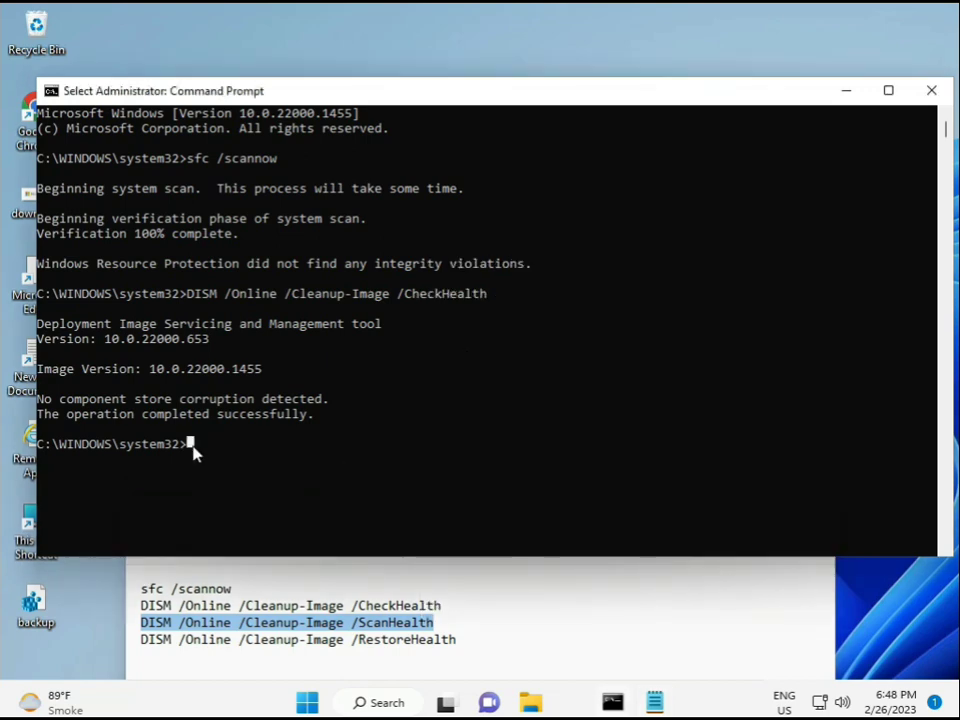
{"action": "right_click", "coordinate": [195, 454]}
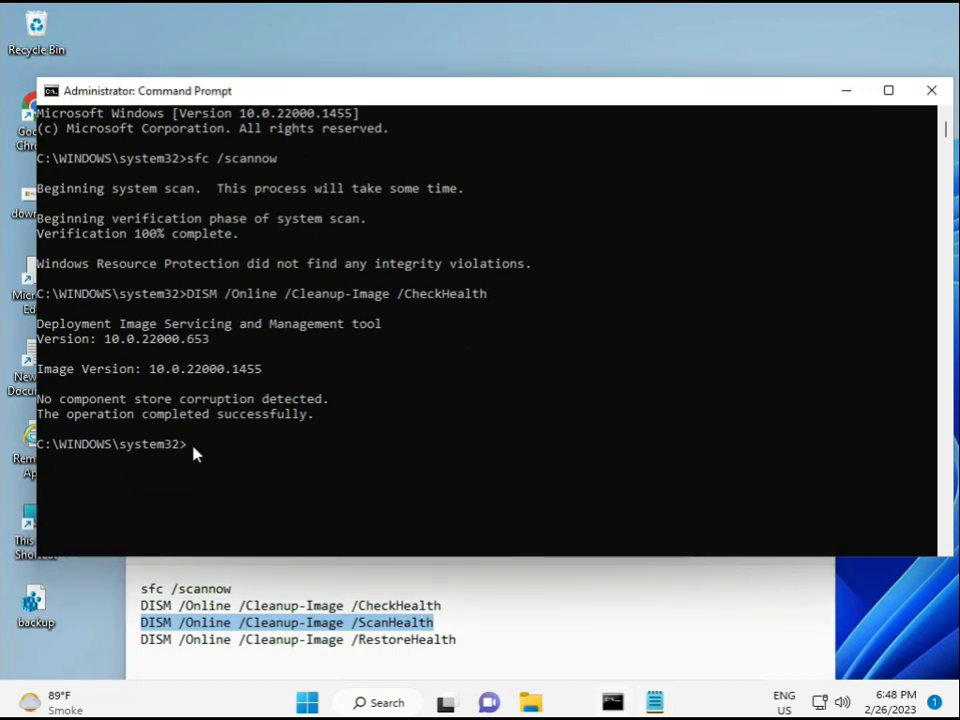
{"action": "right_click", "coordinate": [195, 454]}
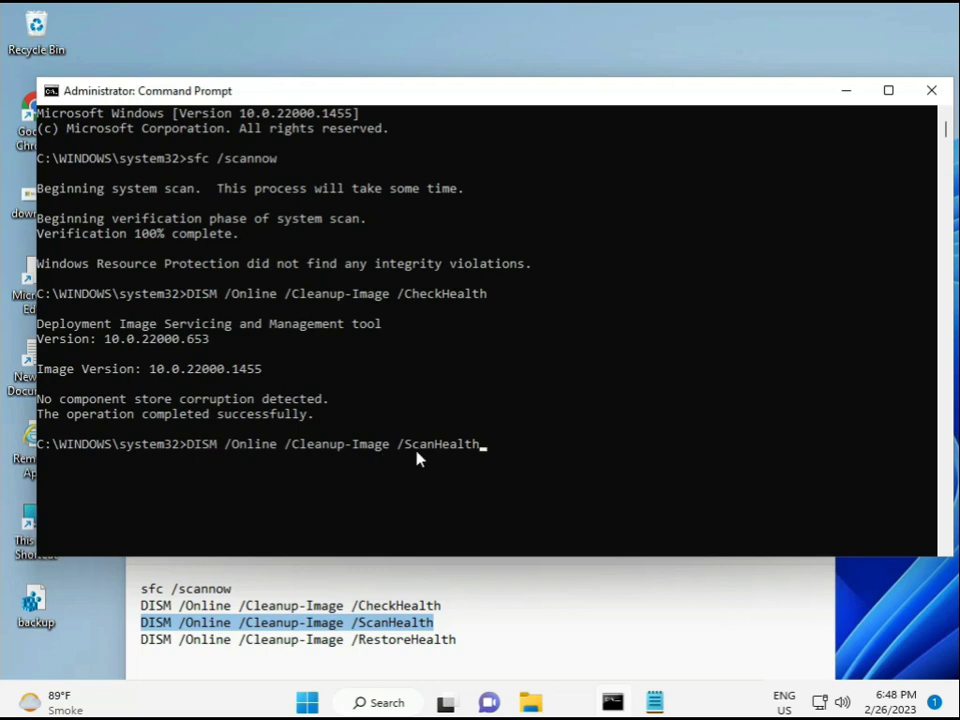
{"action": "key", "text": "Return"}
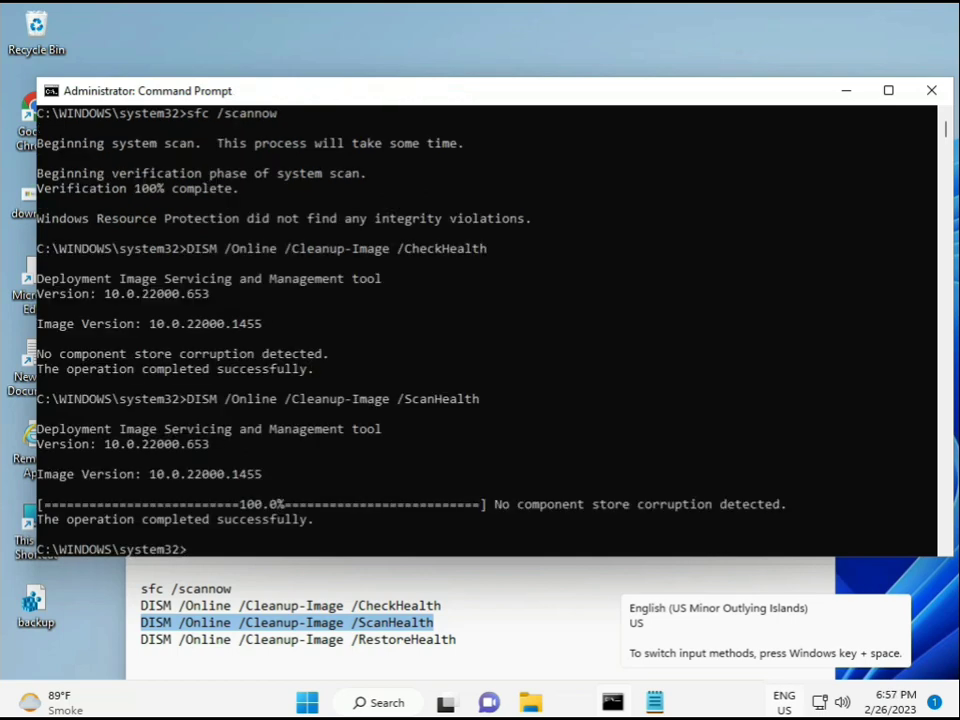
{"action": "left_click_drag", "start_coordinate": [217, 519], "coordinate": [317, 524]}
Copy DISM /Online /Cleanup-Image /RestoreHealth from the Notepad document and run it in Command Prompt
{"action": "left_click", "coordinate": [229, 644]}
{"action": "triple_click", "coordinate": [229, 644]}
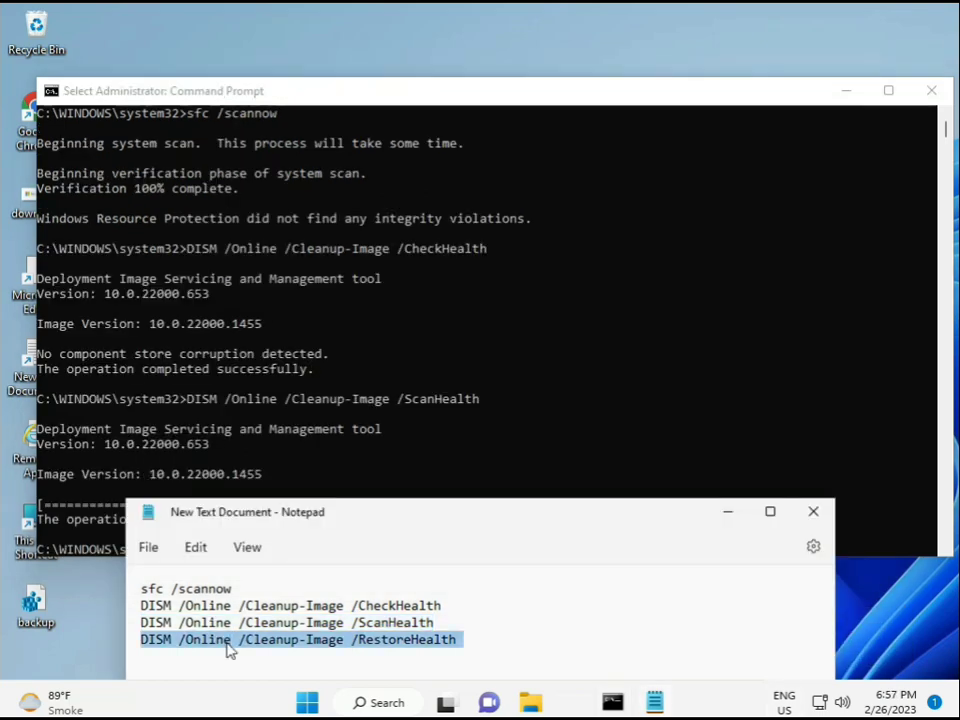
{"action": "right_click", "coordinate": [229, 646]}
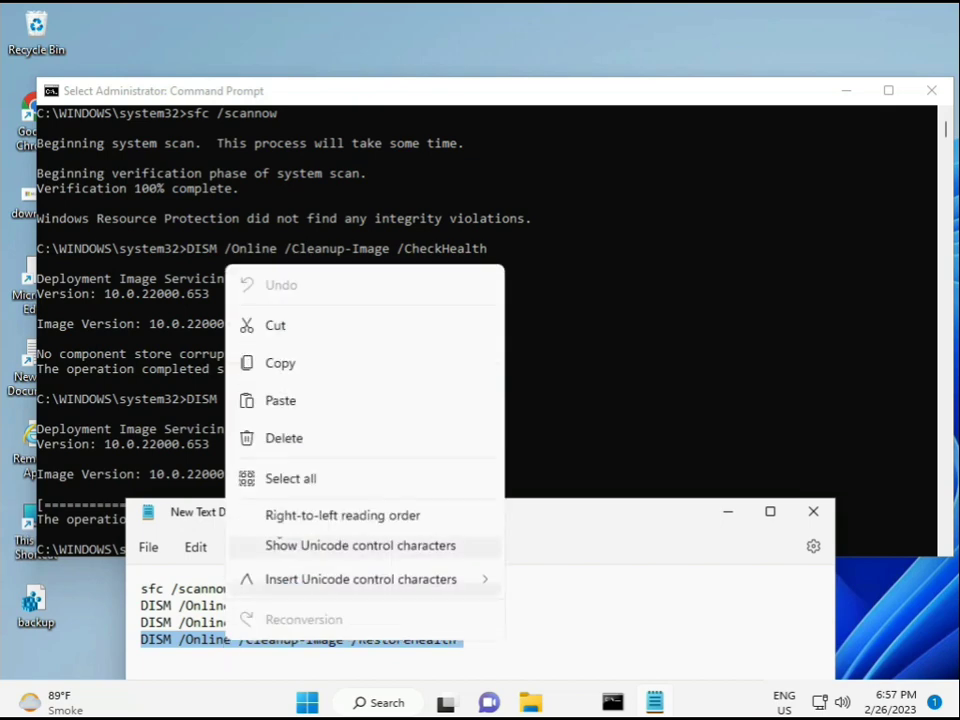
{"action": "left_click", "coordinate": [285, 366]}
{"action": "left_click", "coordinate": [272, 489]}
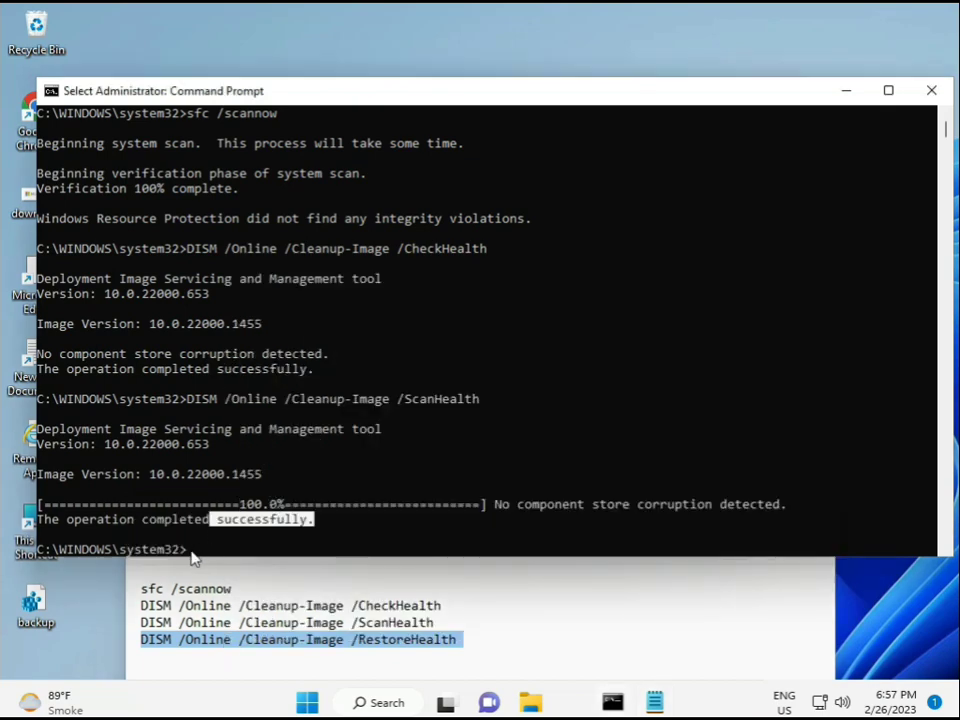
{"action": "left_click", "coordinate": [190, 550]}
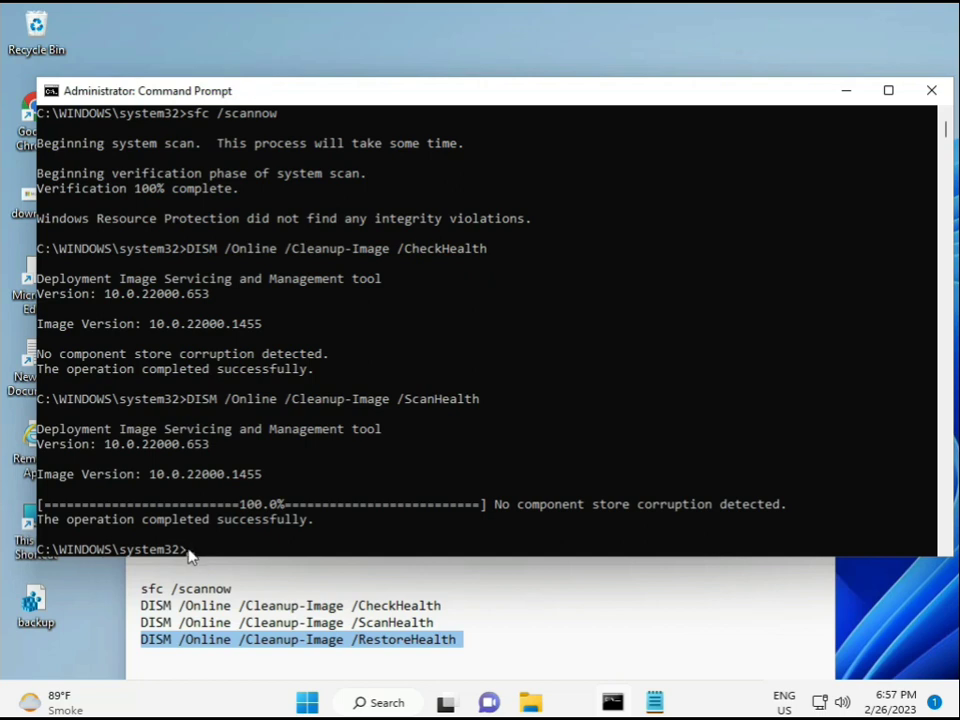
{"action": "key", "text": "ctrl+v"}
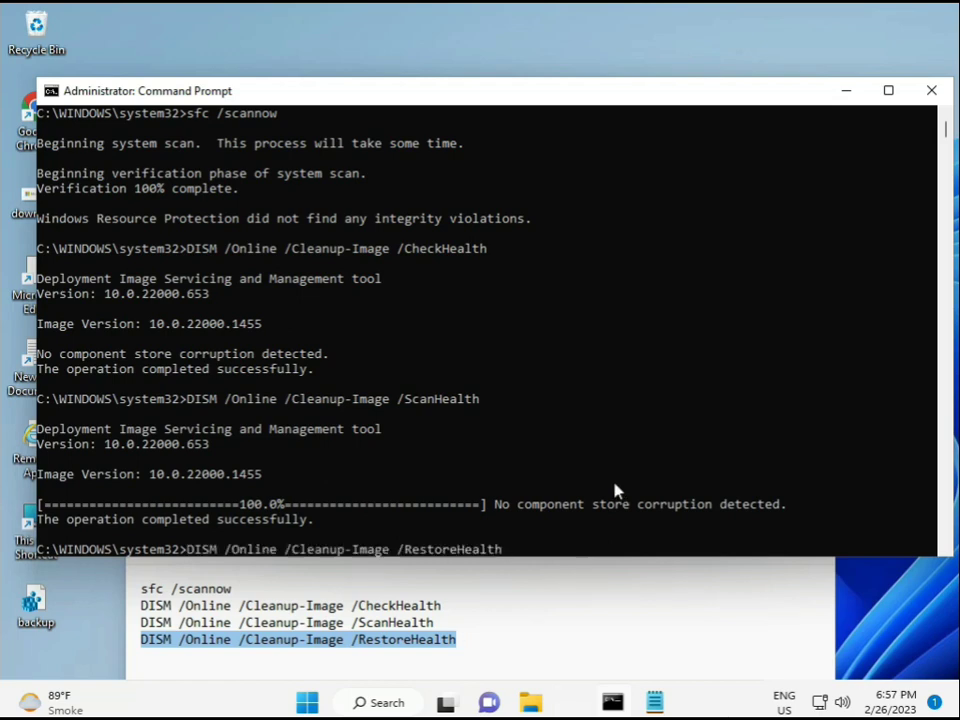
{"action": "scroll", "coordinate": [600, 470], "scroll_direction": "down", "scroll_amount": 9}
{"action": "scroll", "coordinate": [560, 450], "scroll_direction": "up", "scroll_amount": 9}
{"action": "mouse_move", "coordinate": [945, 133]}
{"action": "left_mouse_down"}
{"action": "mouse_move", "coordinate": [948, 143]}
{"action": "mouse_move", "coordinate": [947, 133]}
{"action": "left_mouse_up"}
{"action": "left_click", "coordinate": [192, 279]}
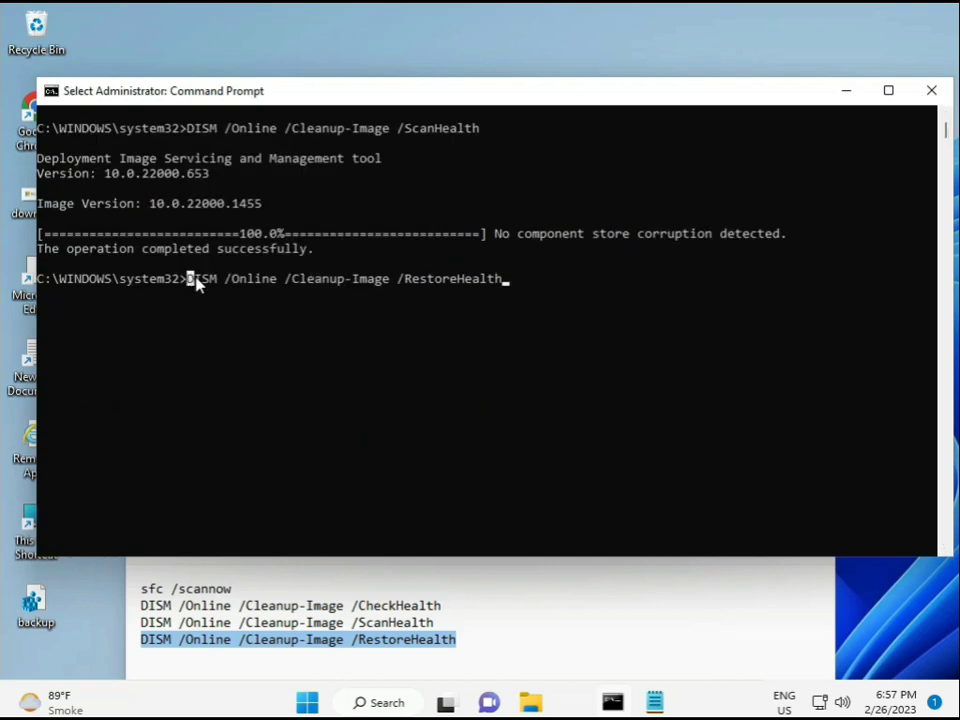
{"action": "key", "text": "Escape"}
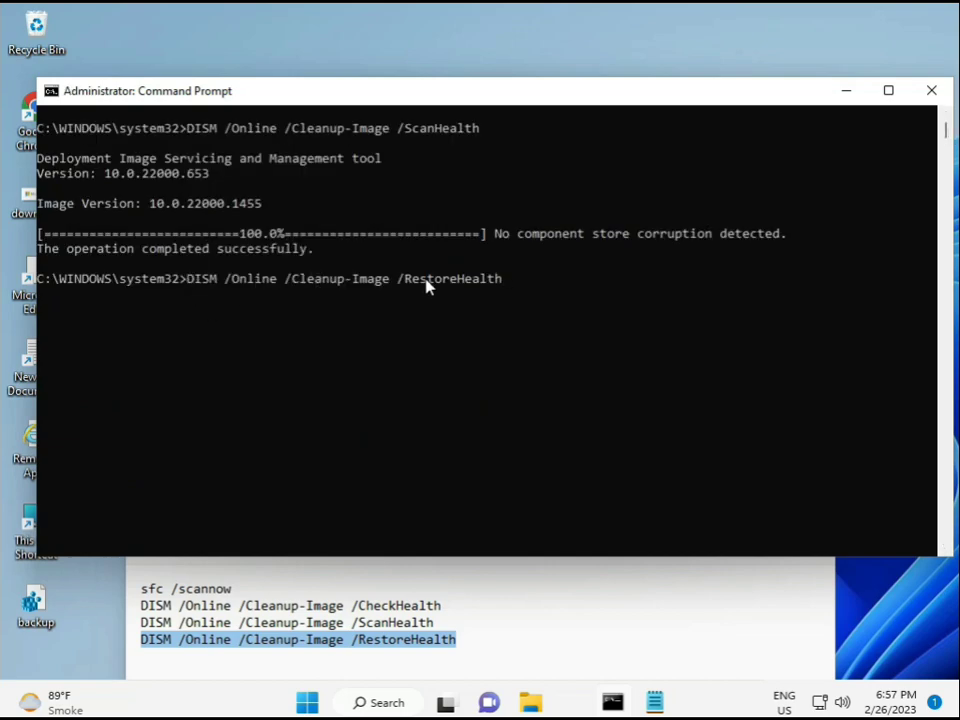
{"action": "key", "text": "Return"}
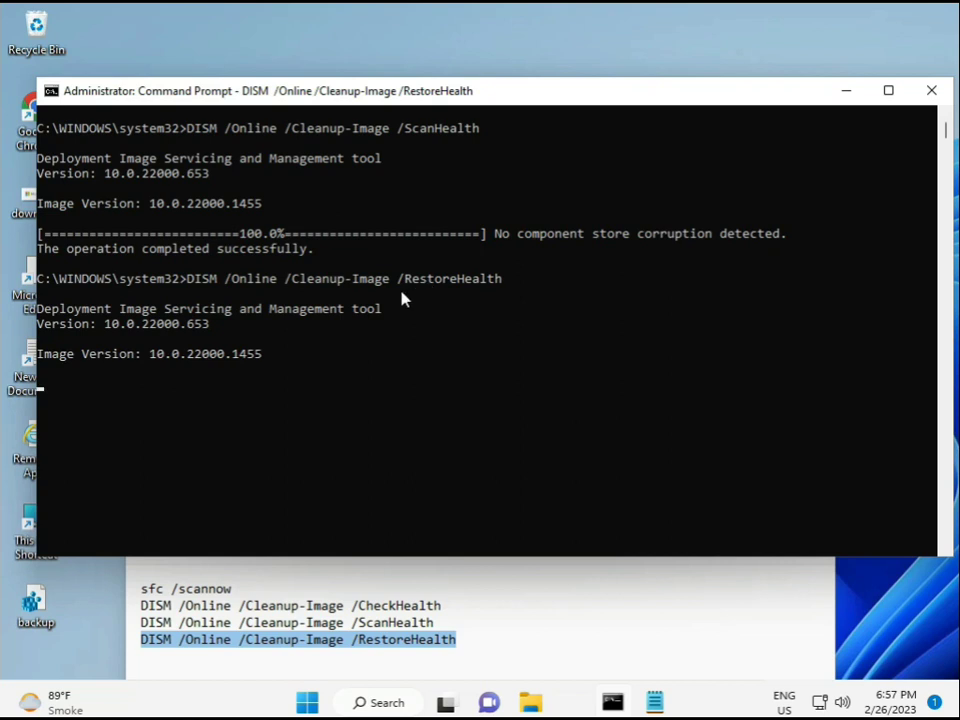